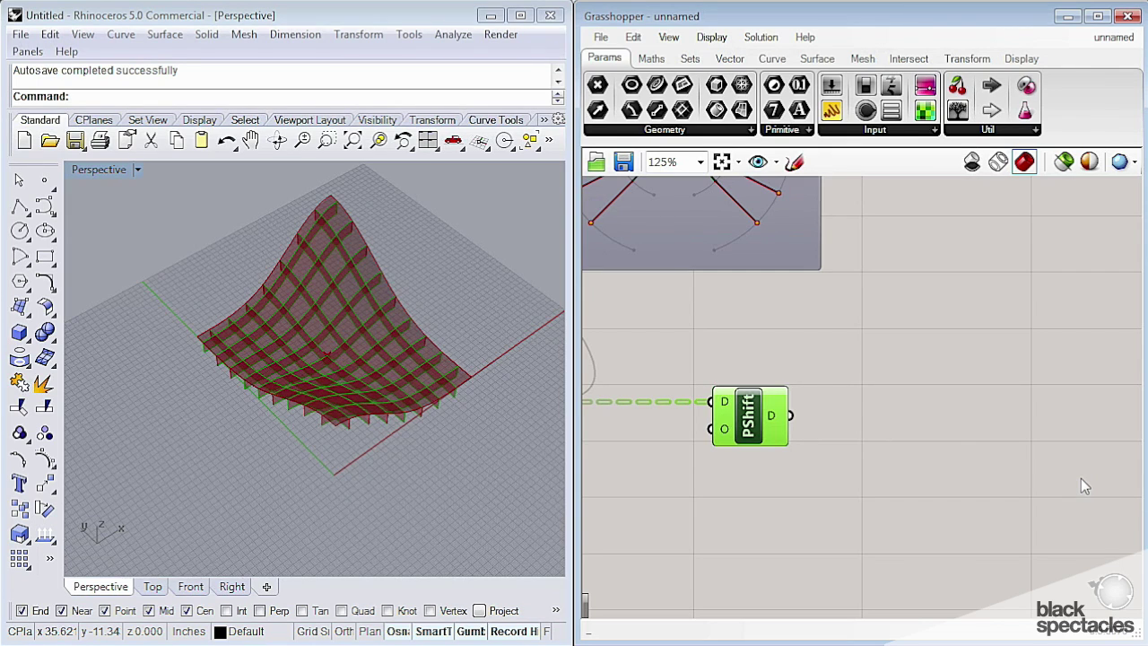
Add a Tree Branch component beside the PShift component and connect the shifted data to its tree input
double_click(953, 416)
text(branch)
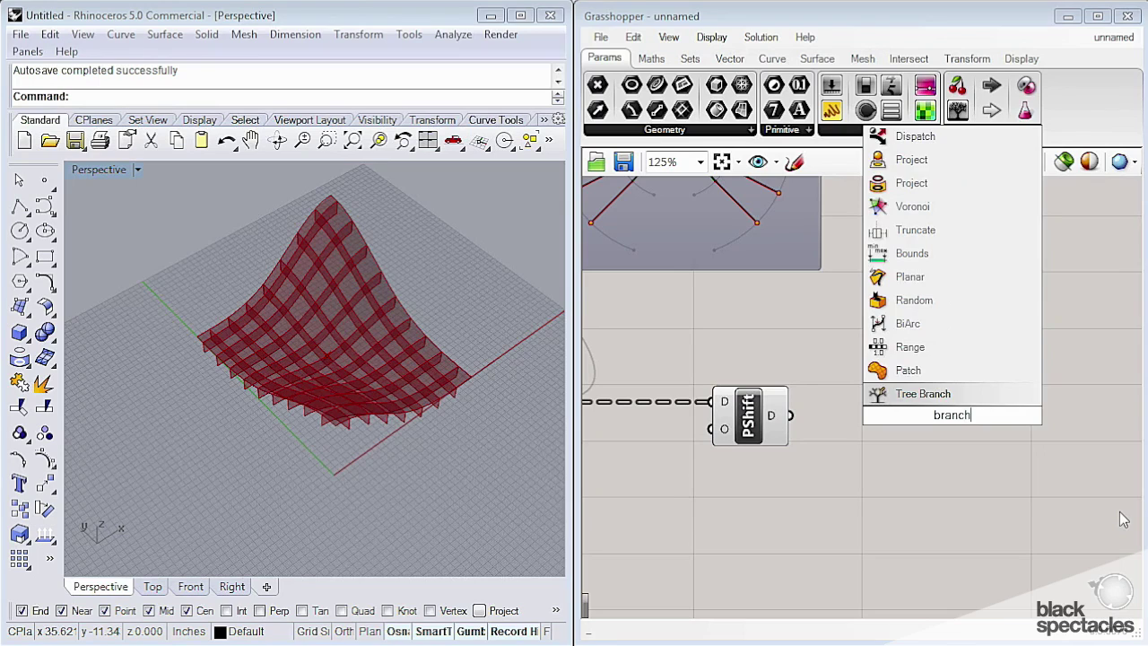
key(Return)
mouse_move(777, 419)
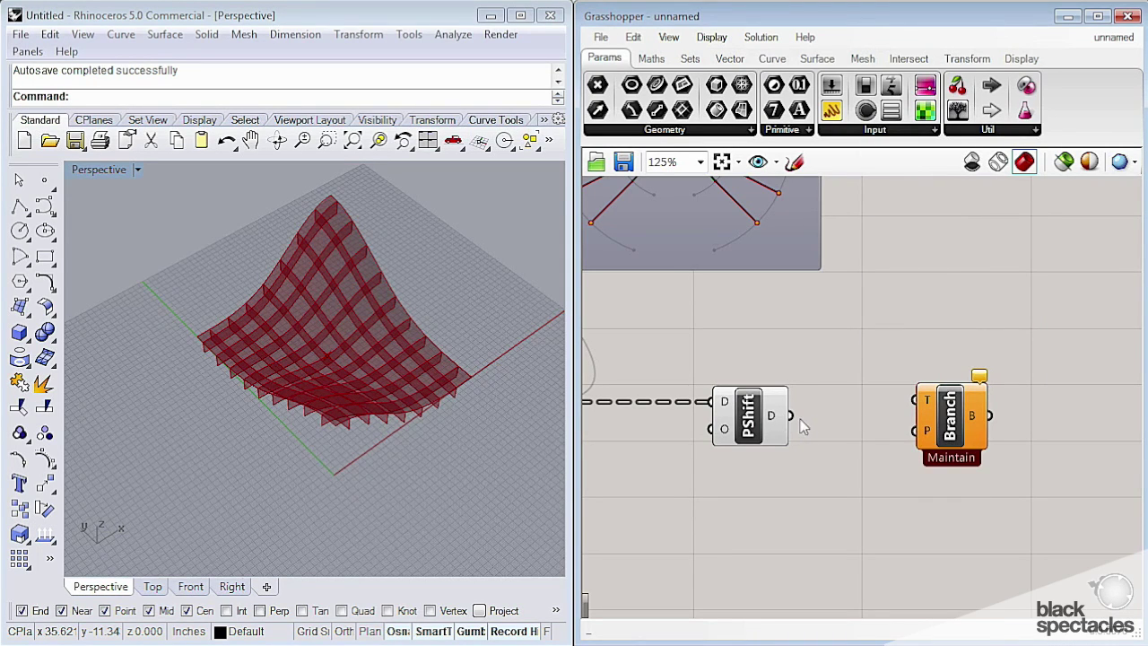
drag(959, 424, 966, 447)
drag(791, 417, 925, 426)
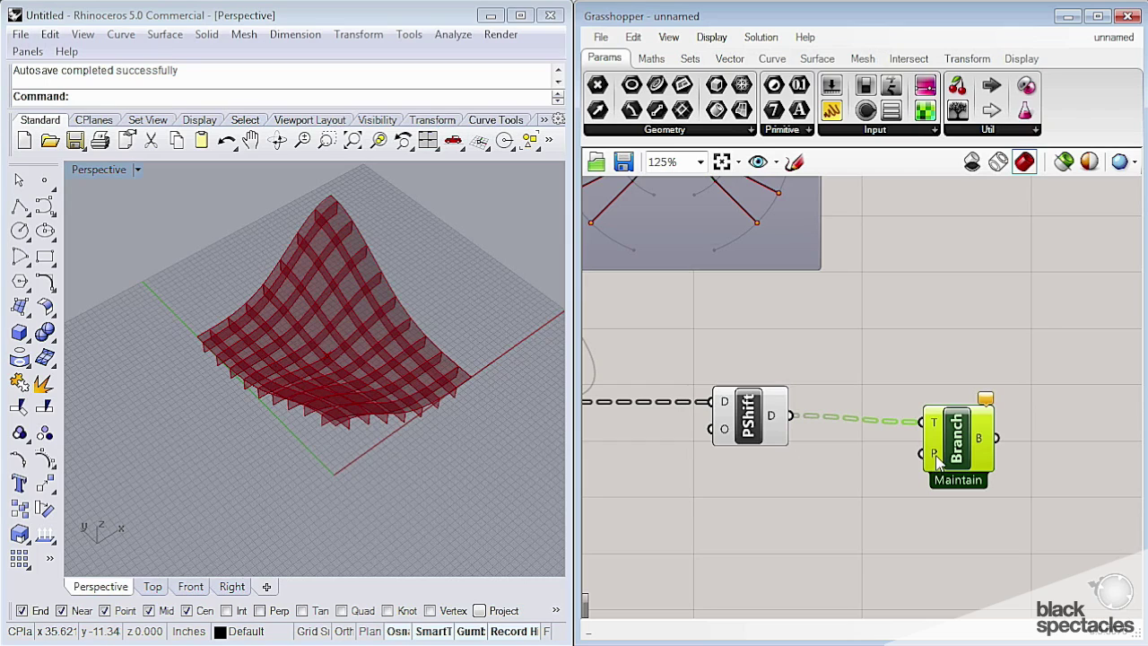
click(990, 376)
click(942, 474)
drag(969, 449, 1022, 441)
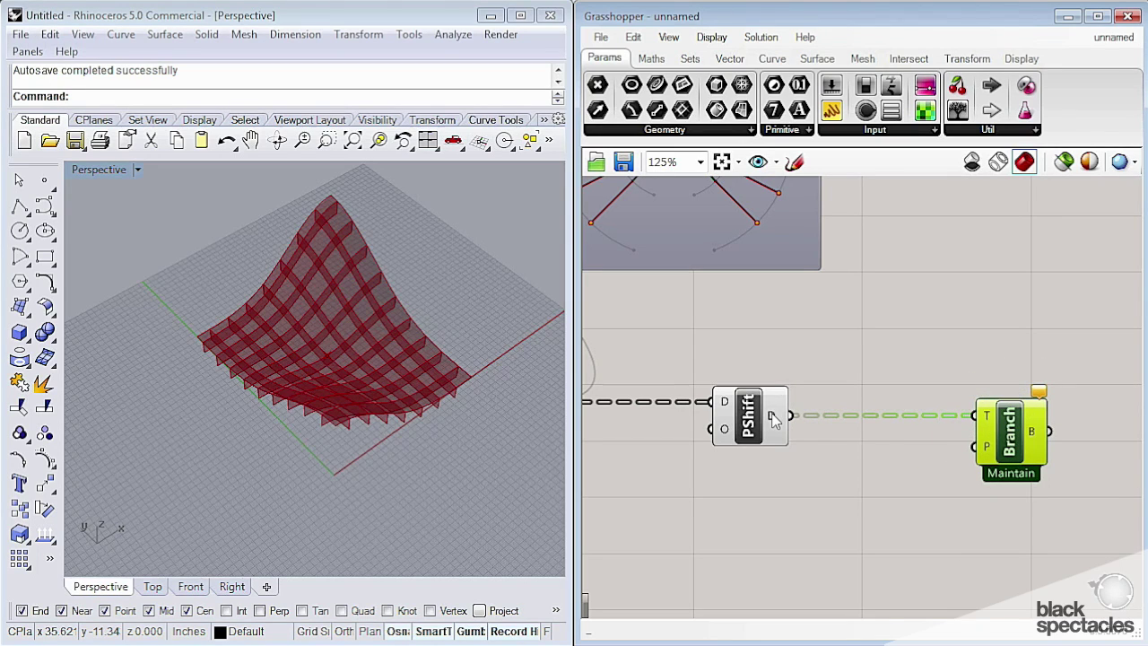
mouse_move(775, 422)
mouse_move(990, 449)
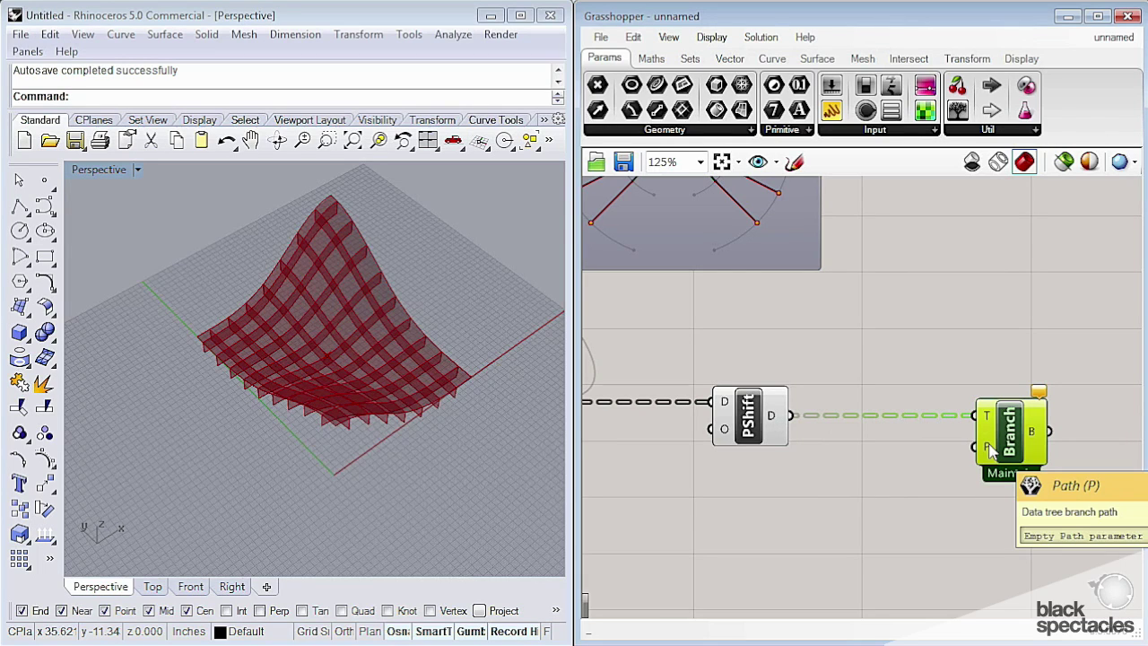
Set the Tree Branch component's path input to {0}
click(962, 531)
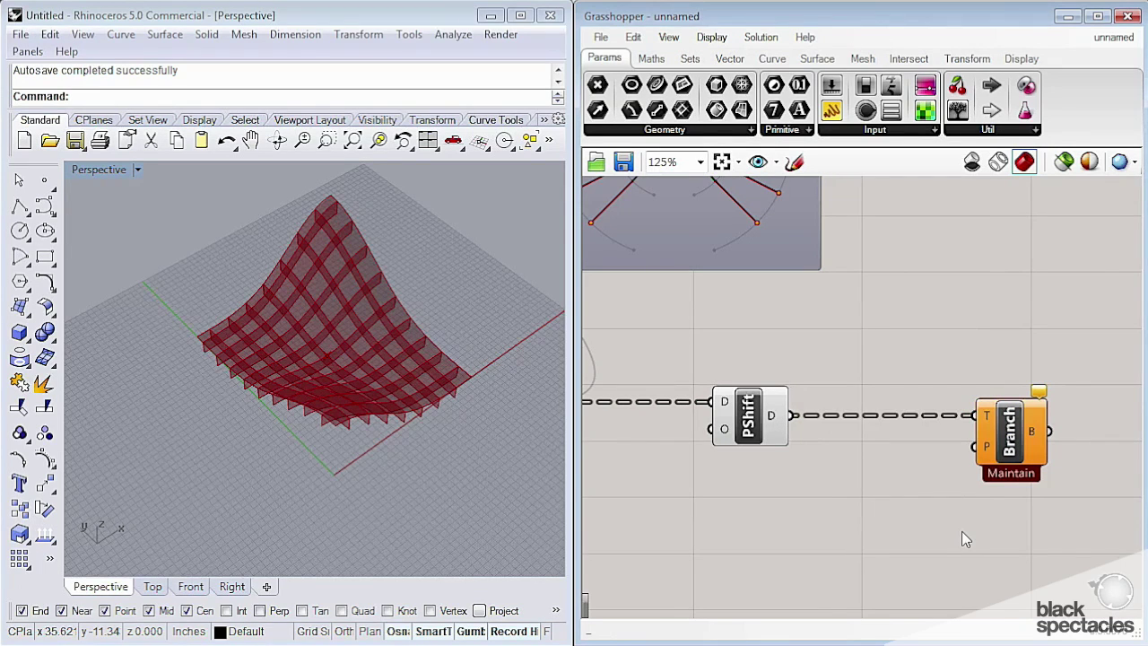
right_click(985, 449)
mouse_move(808, 503)
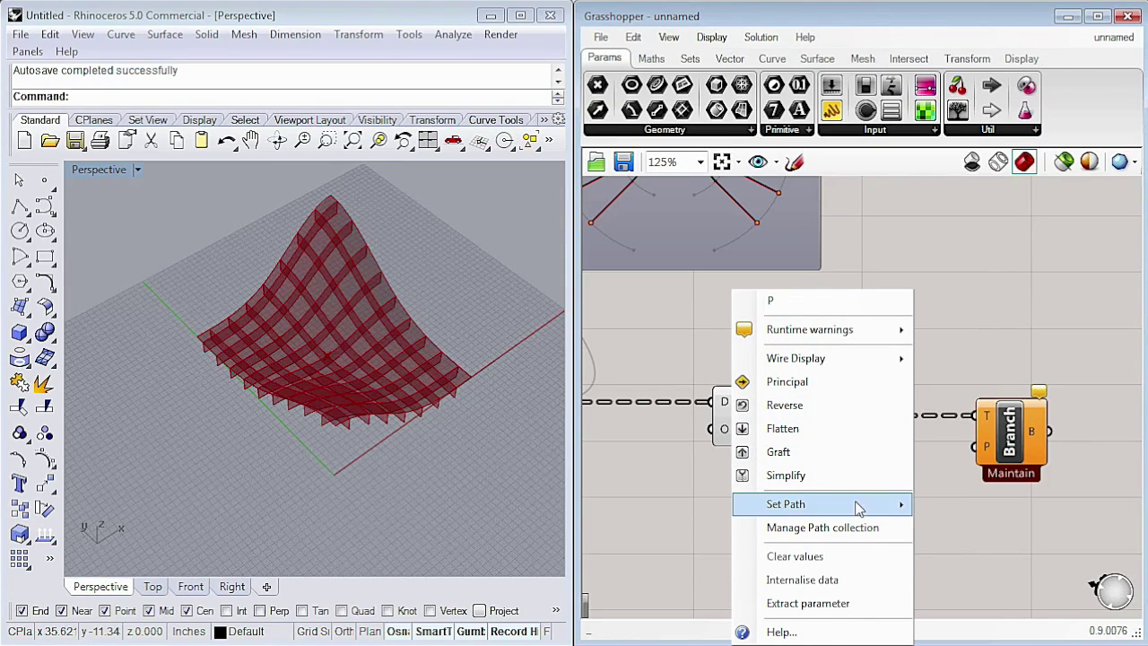
mouse_move(859, 508)
click(988, 505)
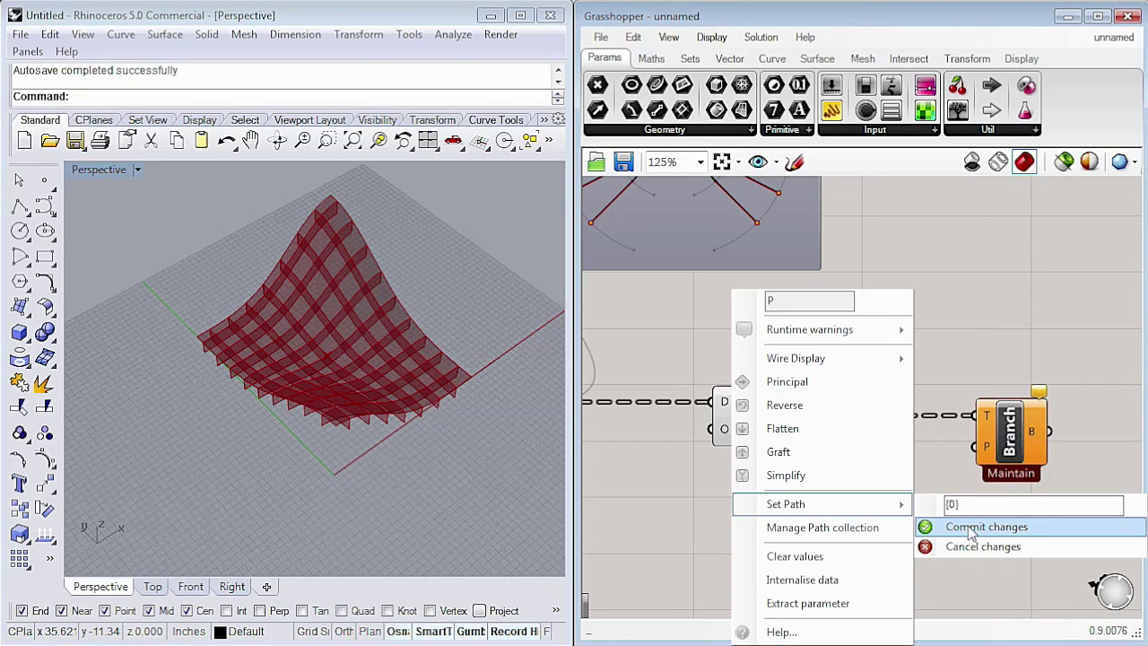
click(974, 528)
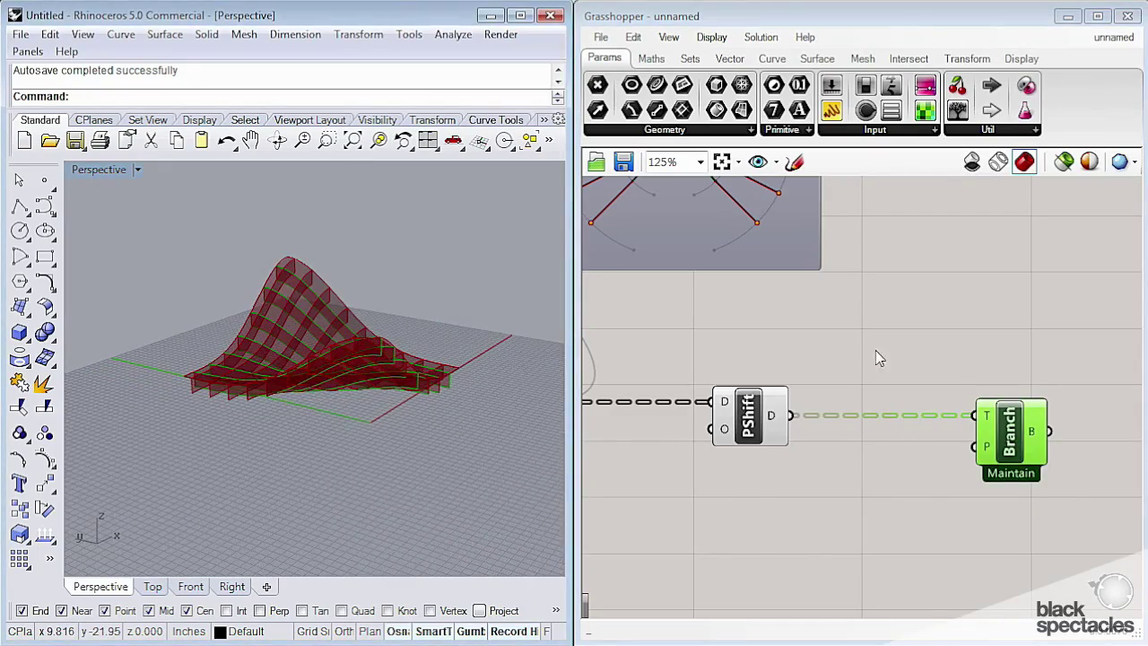
click(879, 358)
click(1011, 449)
Add a panel containing {0} near the Tree Branch component
right_drag(417, 411, 393, 431)
scroll(335, 334, up, 7)
double_click(854, 460)
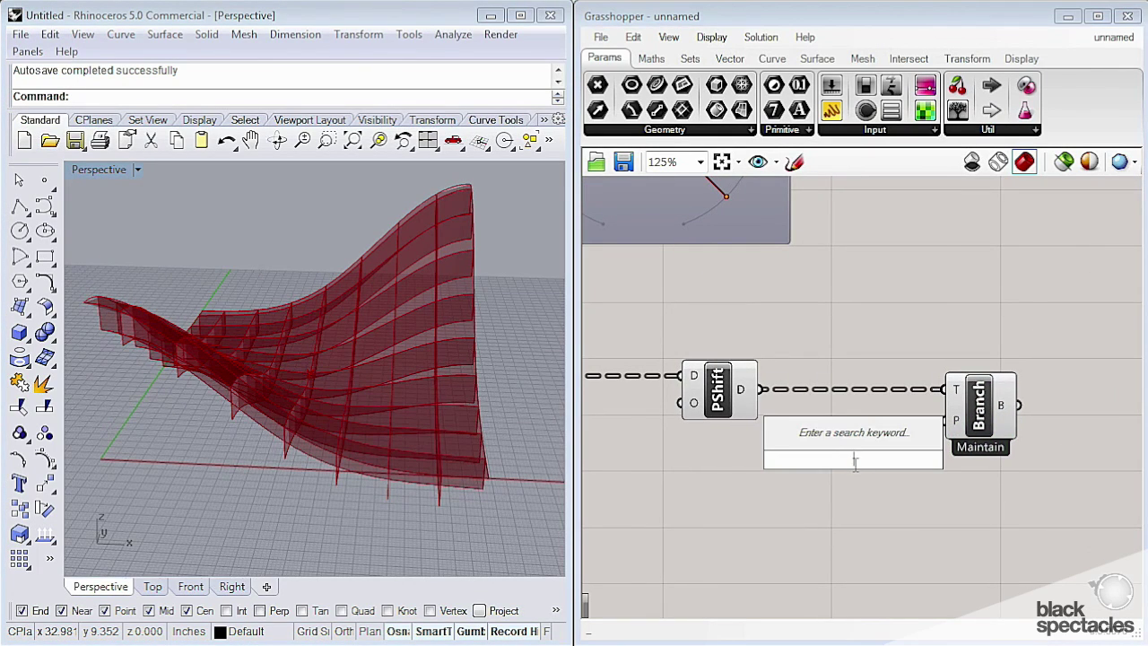
text(panel)
key(Return)
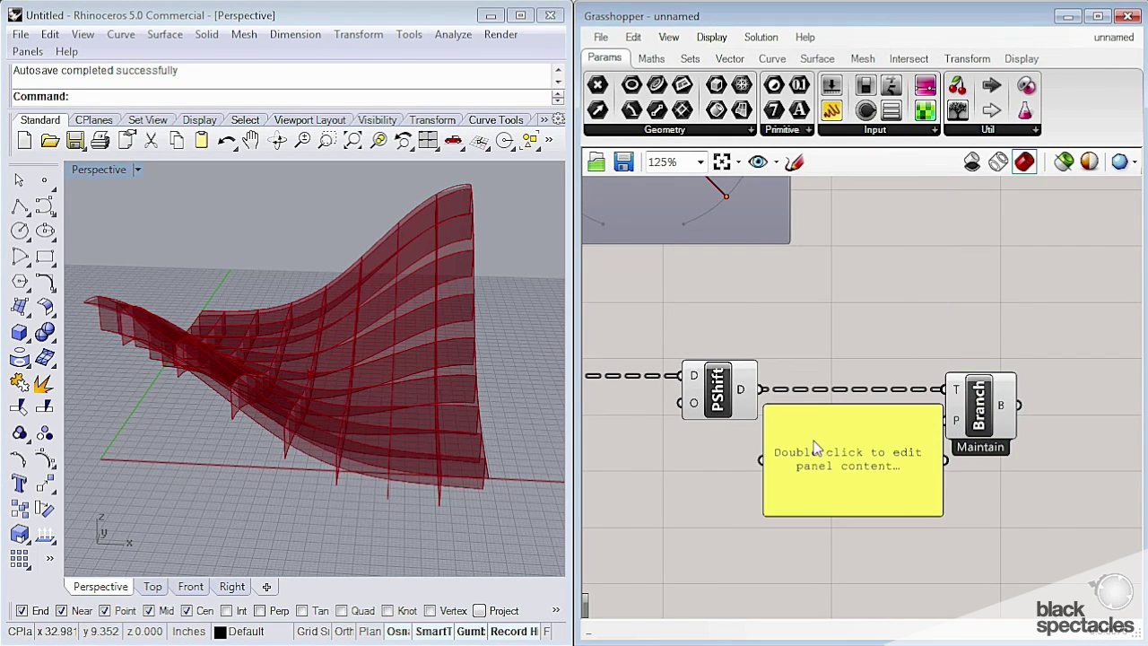
drag(816, 449, 811, 487)
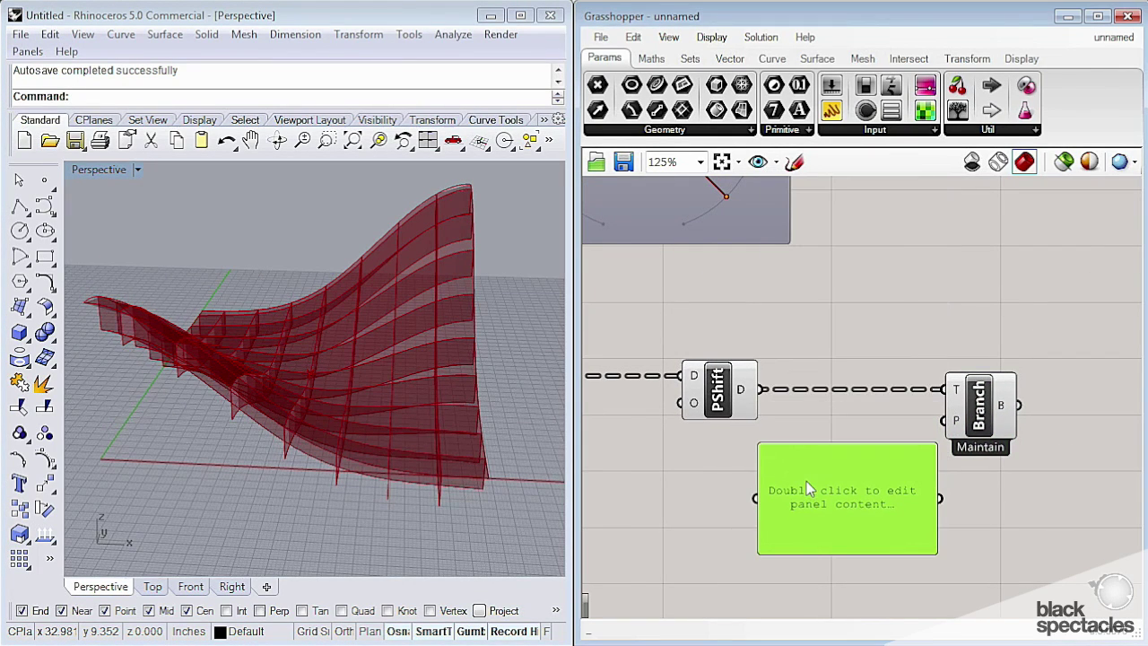
double_click(862, 517)
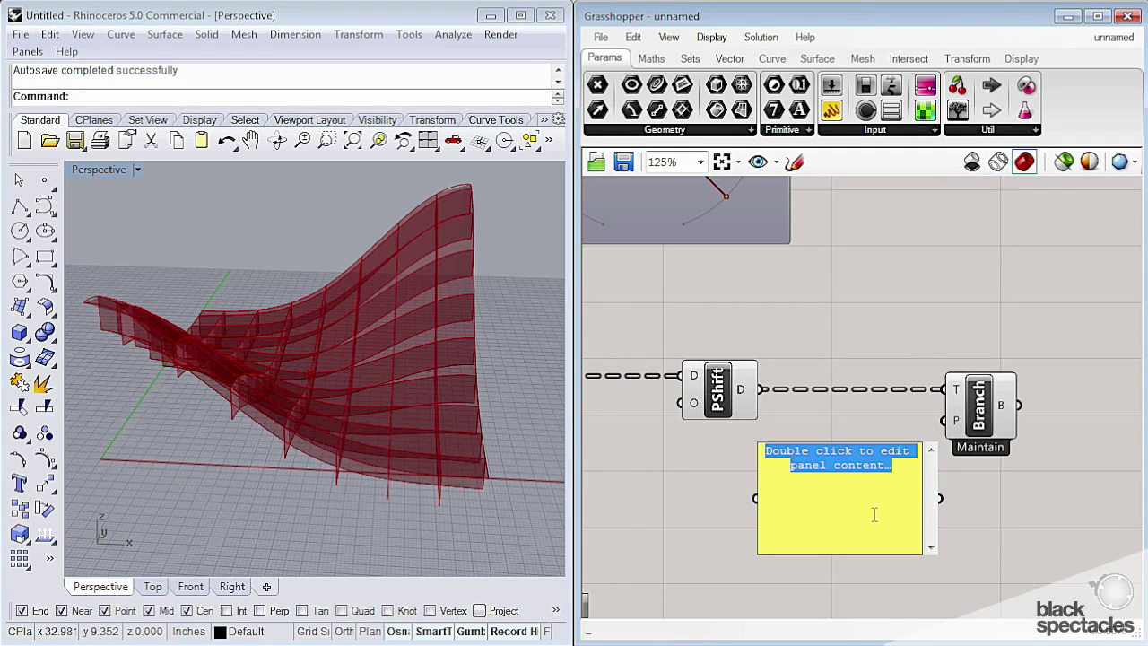
text({})
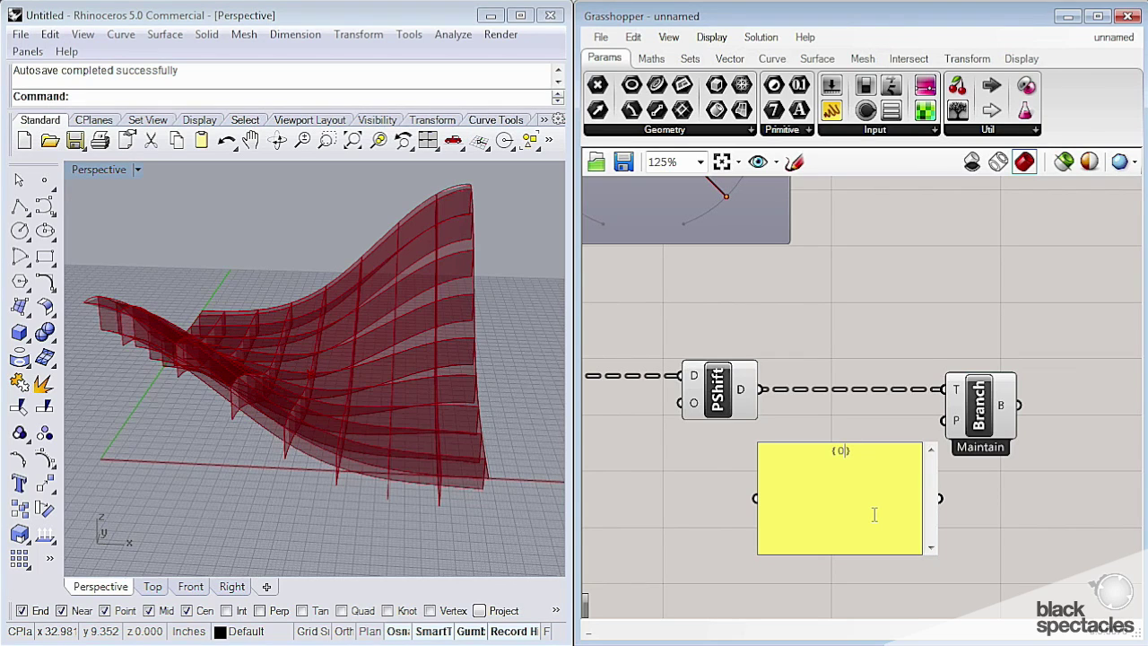
click(990, 525)
Connect the {0} panel to the Tree Branch's path input and place it just beside that input
drag(935, 524, 944, 420)
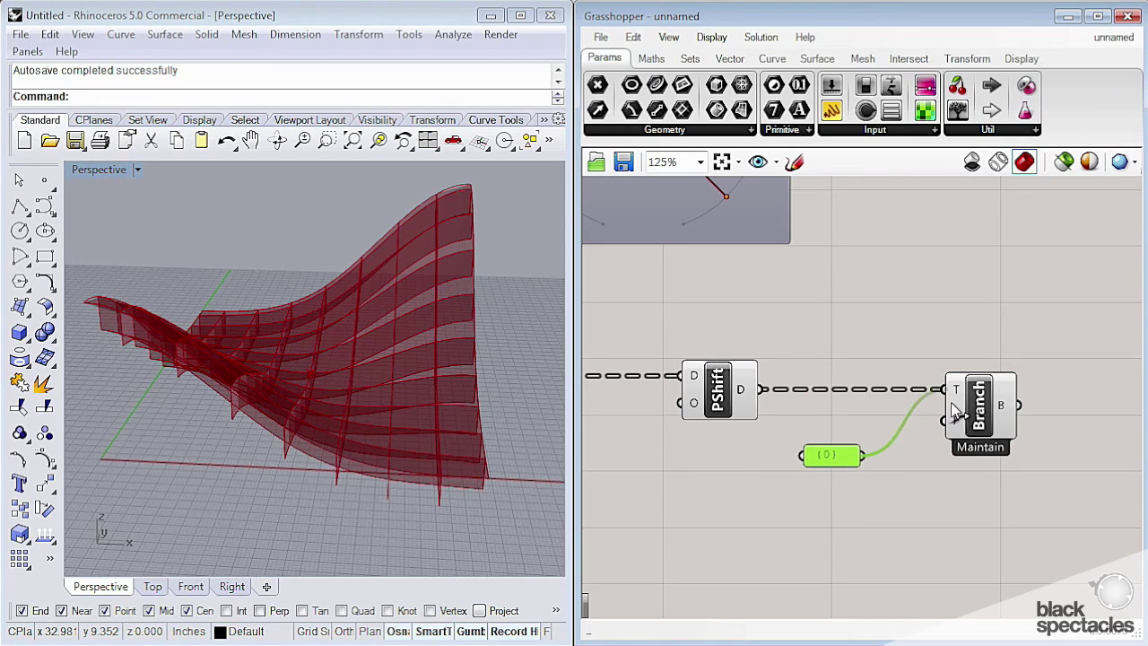
drag(831, 456, 885, 427)
click(880, 464)
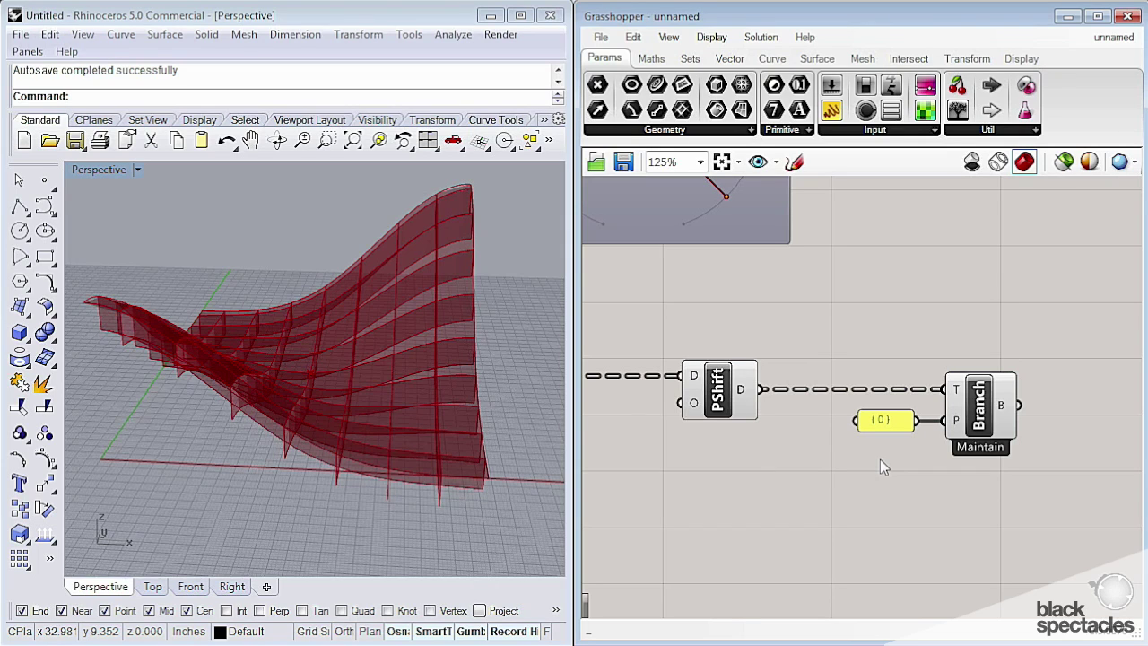
Duplicate the Tree Branch component and its {0} panel together, placing the copies below the originals
right_drag(461, 405, 348, 404)
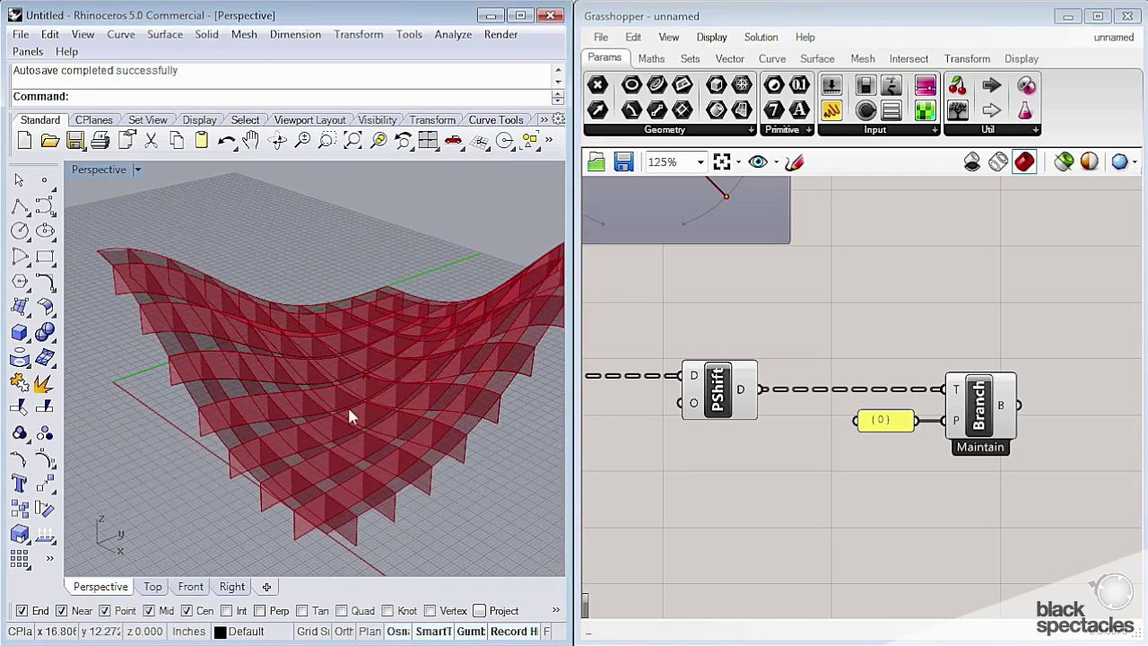
right_drag(933, 449, 854, 451)
scroll(853, 452, down, 2)
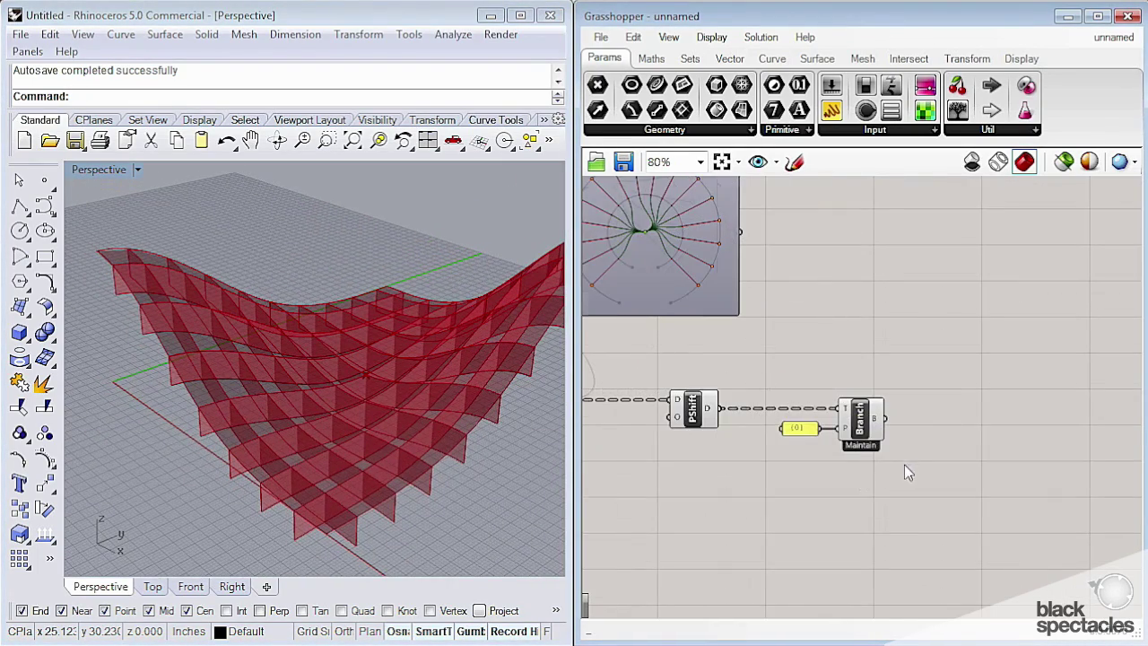
drag(756, 356, 969, 500)
scroll(823, 431, up, 1)
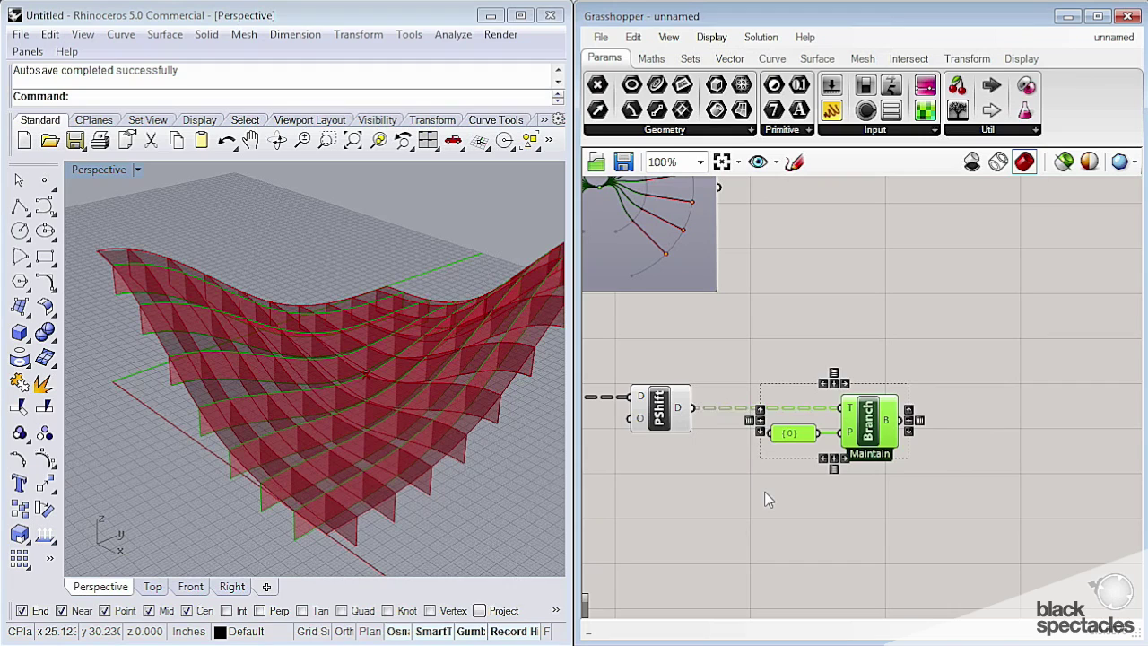
drag(942, 366, 730, 501)
scroll(914, 529, up, 2)
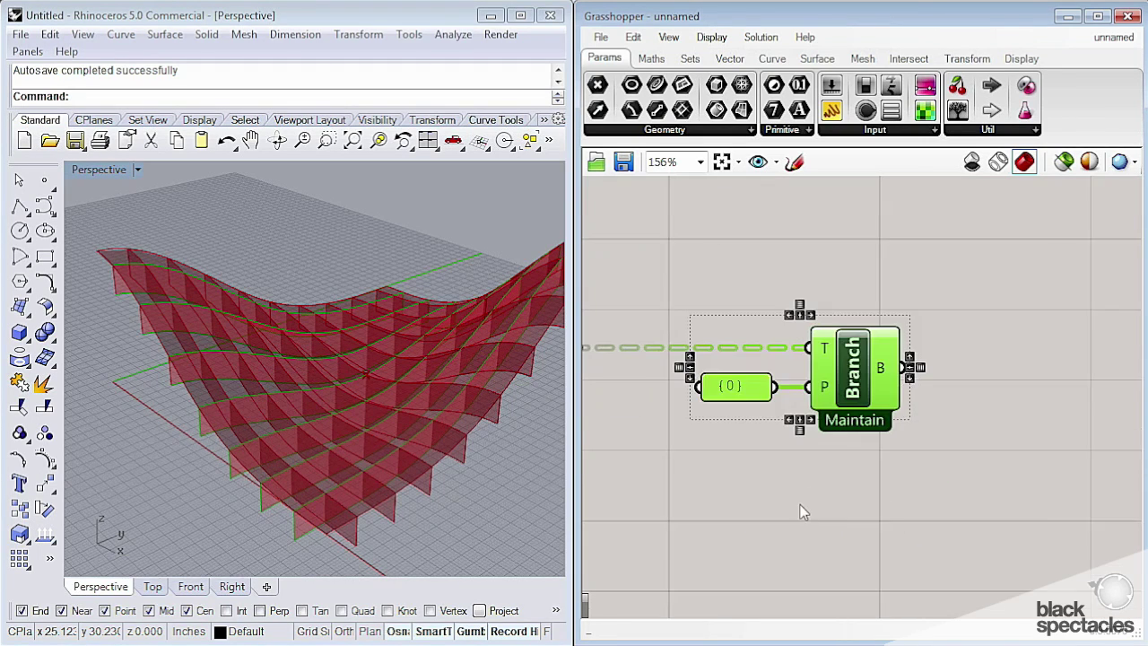
right_drag(802, 511, 853, 503)
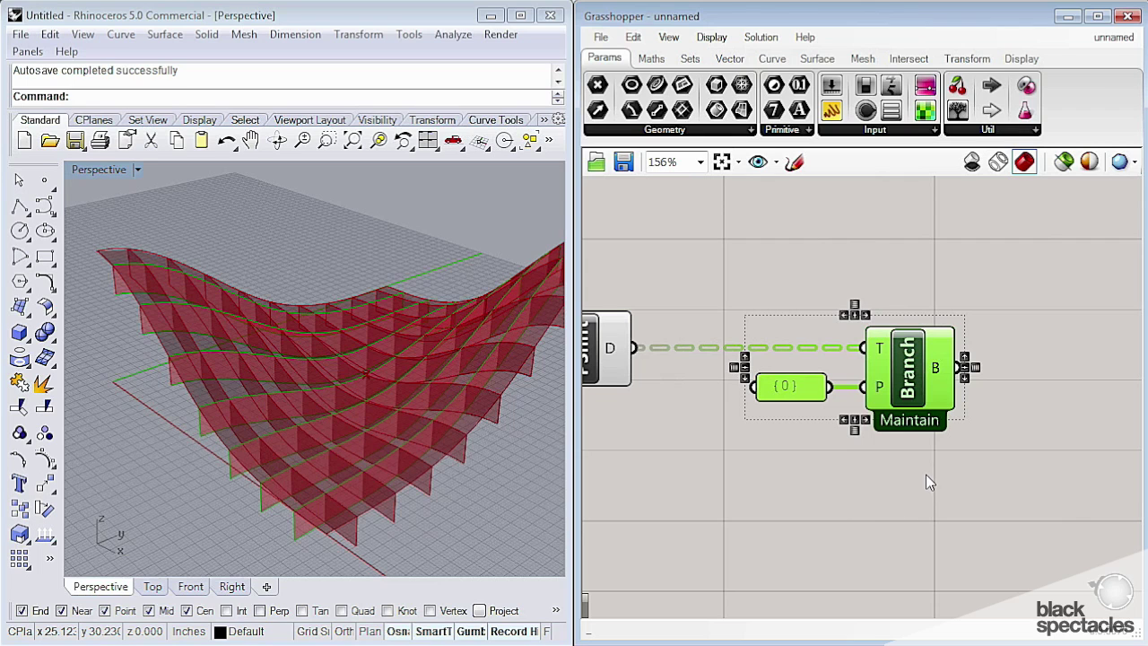
alt+drag(911, 382, 916, 543)
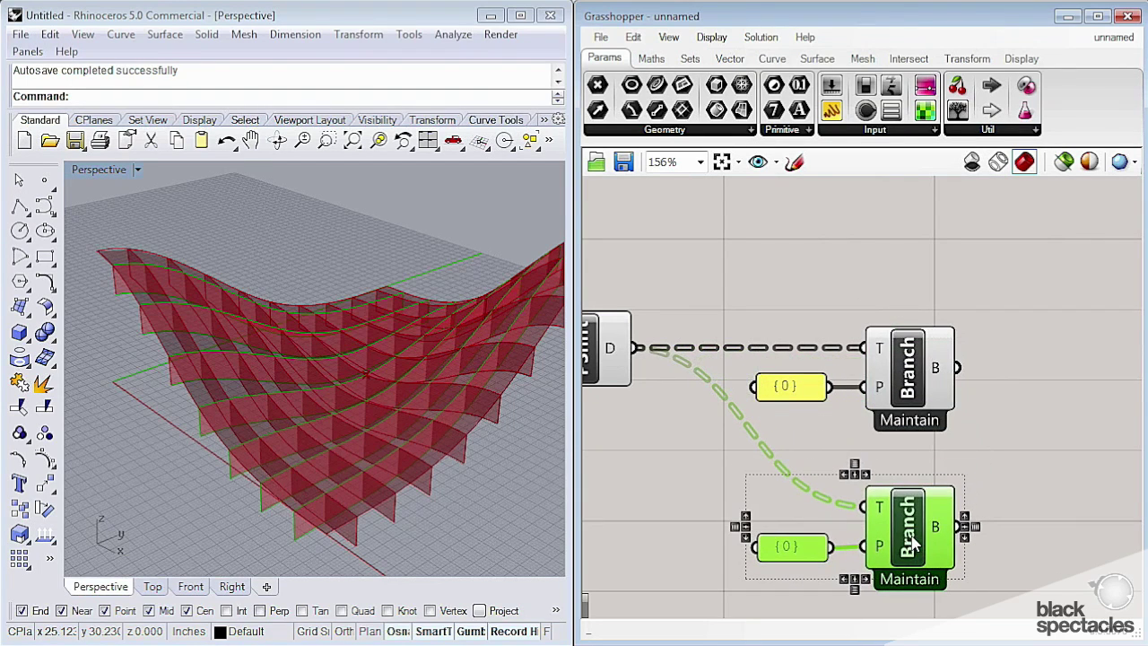
click(863, 544)
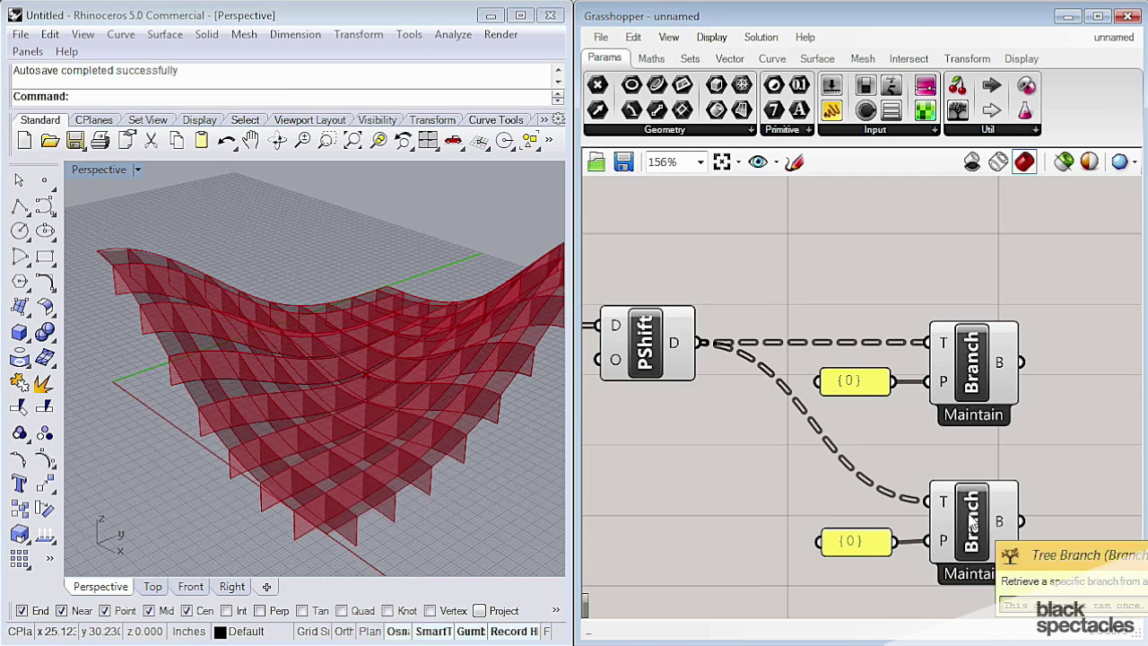
Change the duplicated panel's content to {1}
click(857, 548)
double_click(857, 543)
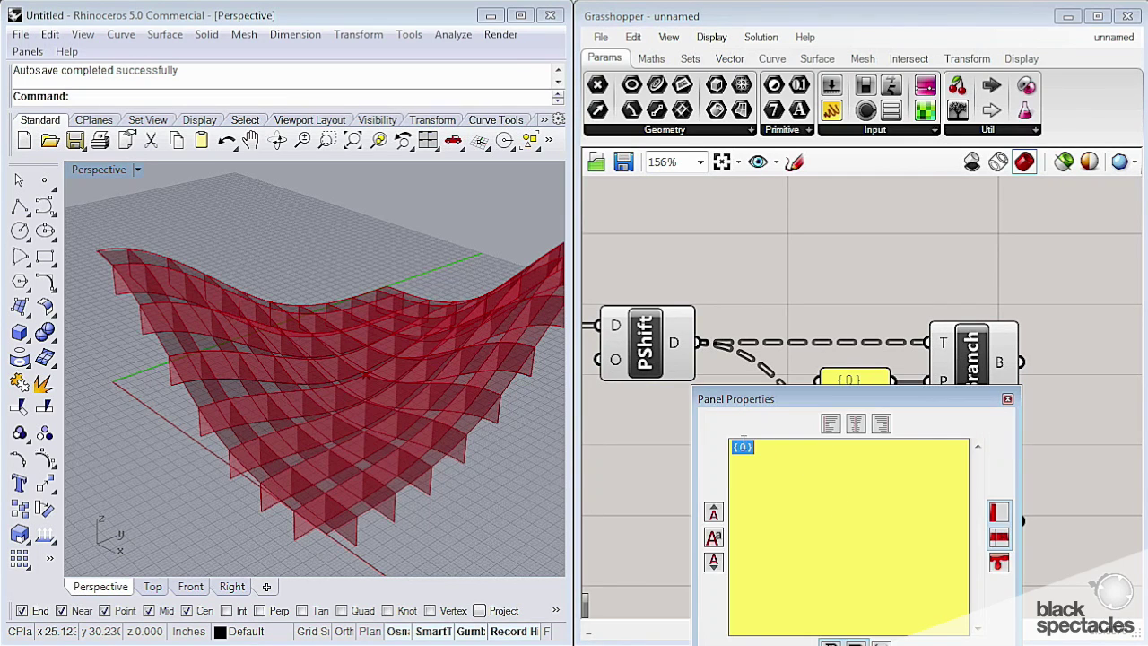
click(836, 469)
key(Return)
key(BackSpace)
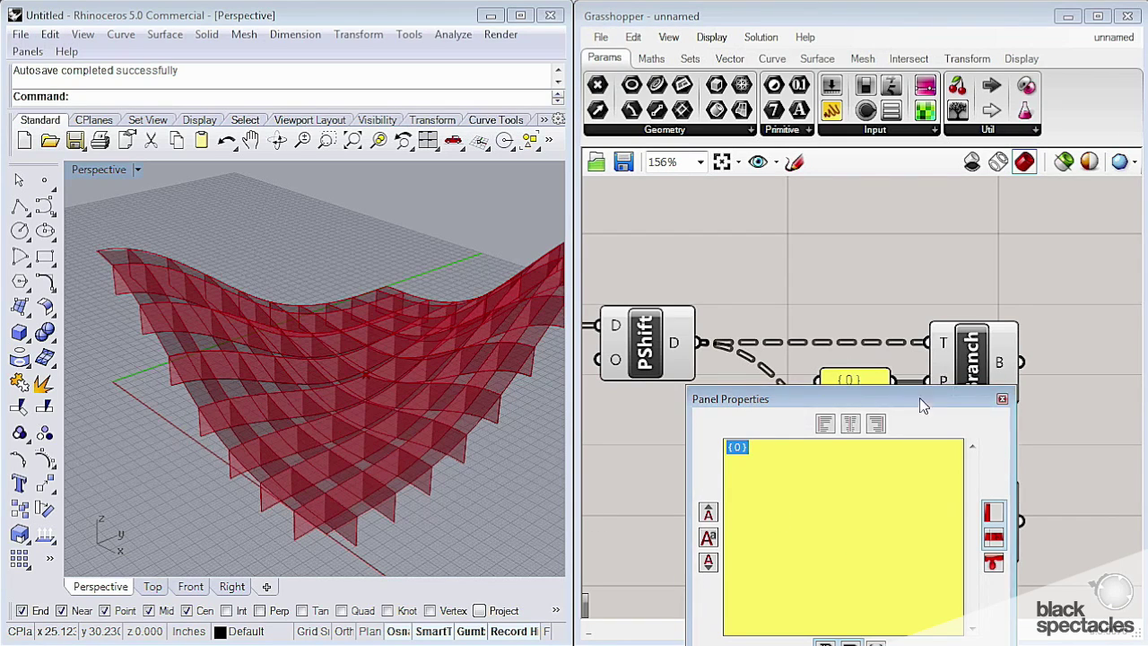
drag(921, 400, 915, 253)
click(735, 301)
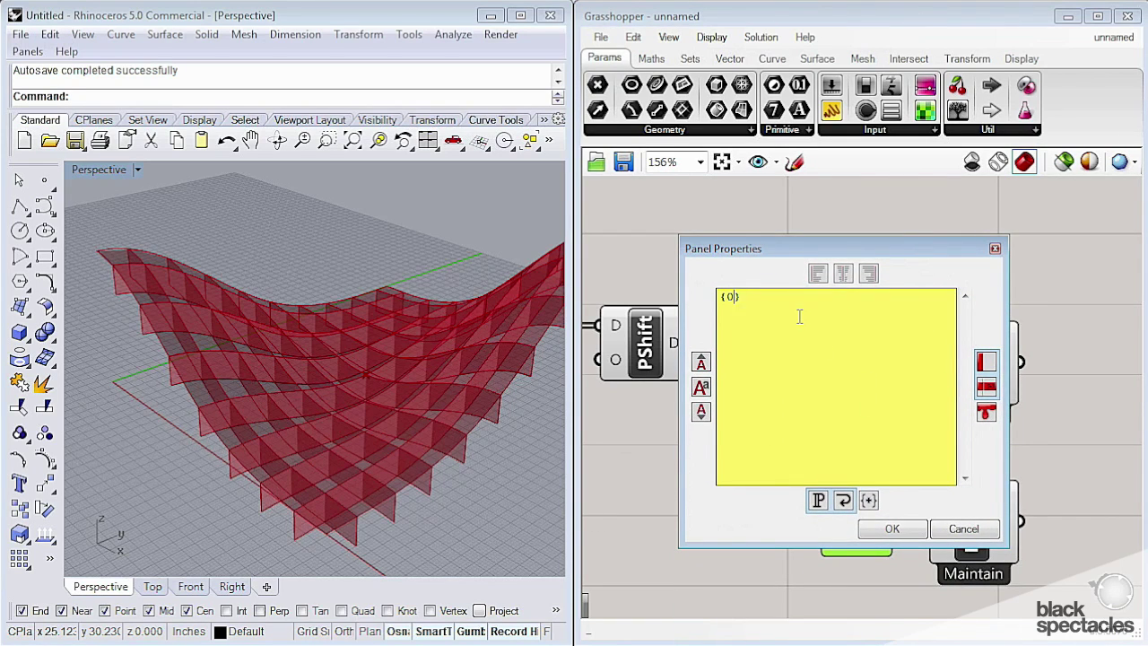
click(893, 528)
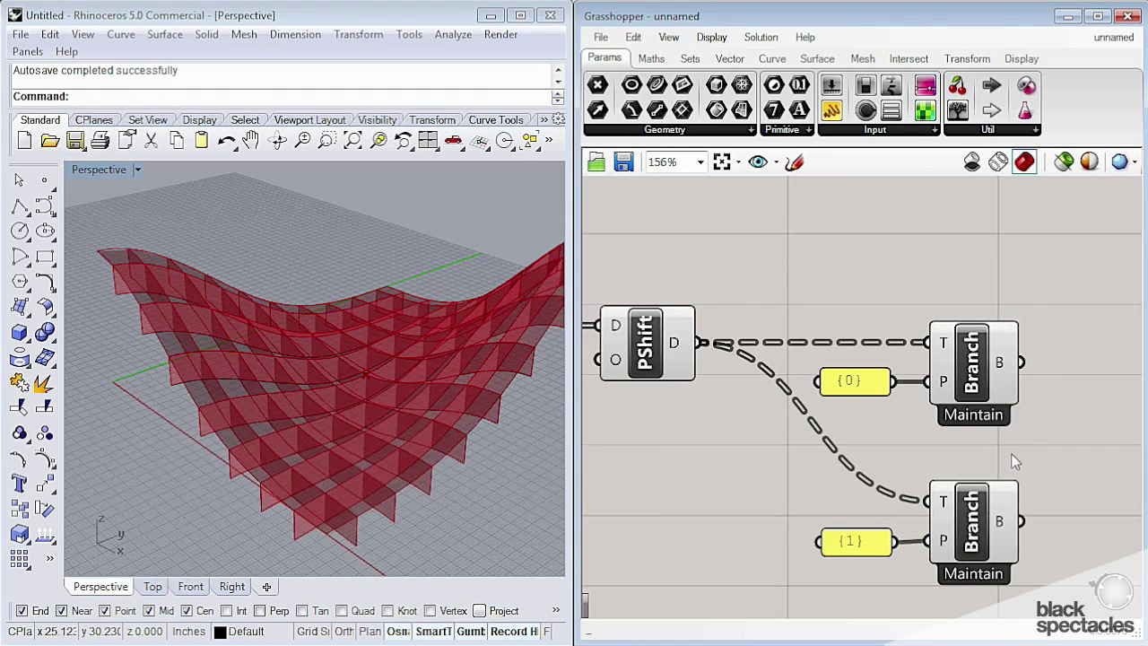
Reposition the second Tree Branch component beneath the first, in line with its {1} panel
click(975, 543)
drag(972, 541, 972, 546)
mouse_move(1003, 539)
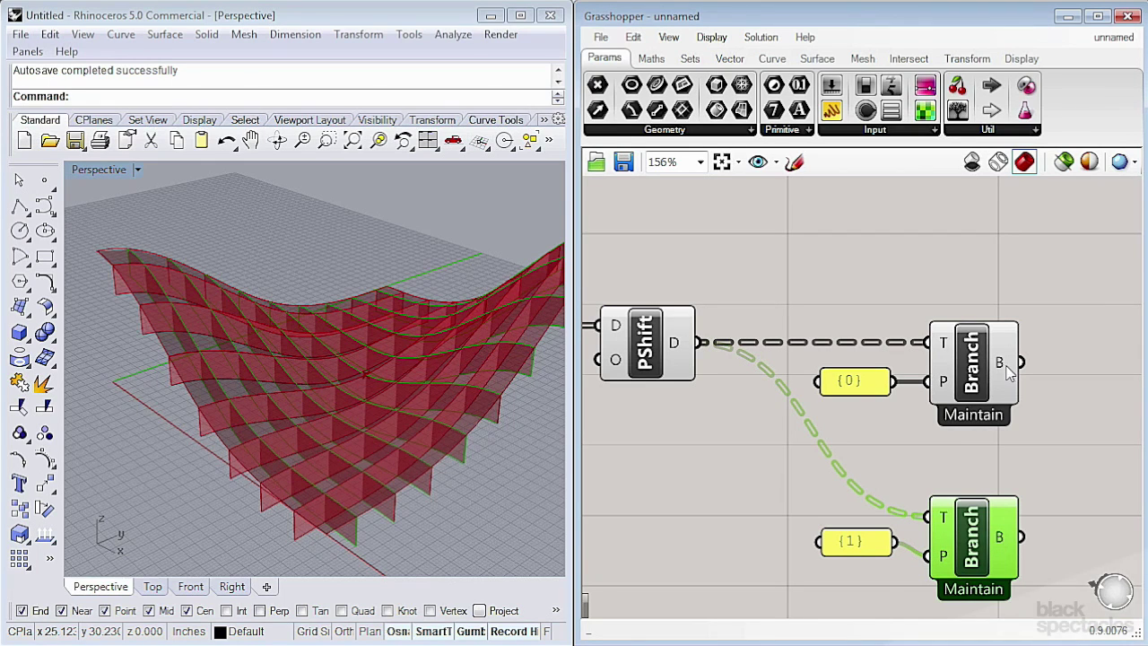
drag(985, 522, 985, 508)
click(754, 475)
right_drag(754, 474, 764, 405)
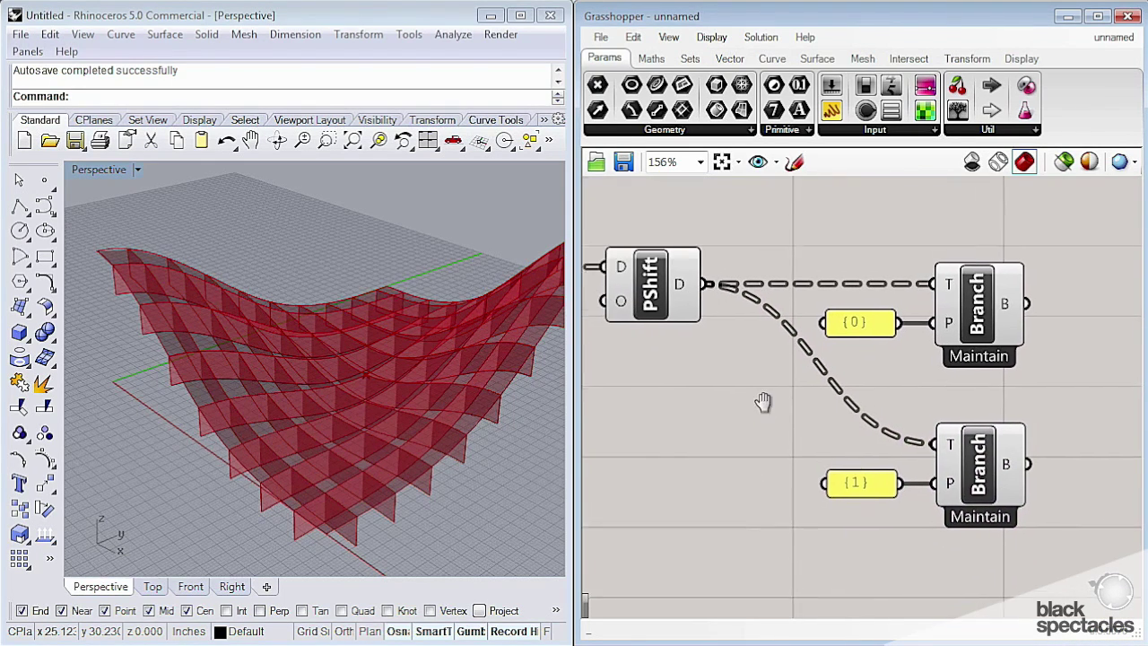
scroll(839, 388, down, 2)
right_drag(991, 389, 886, 425)
drag(805, 481, 802, 482)
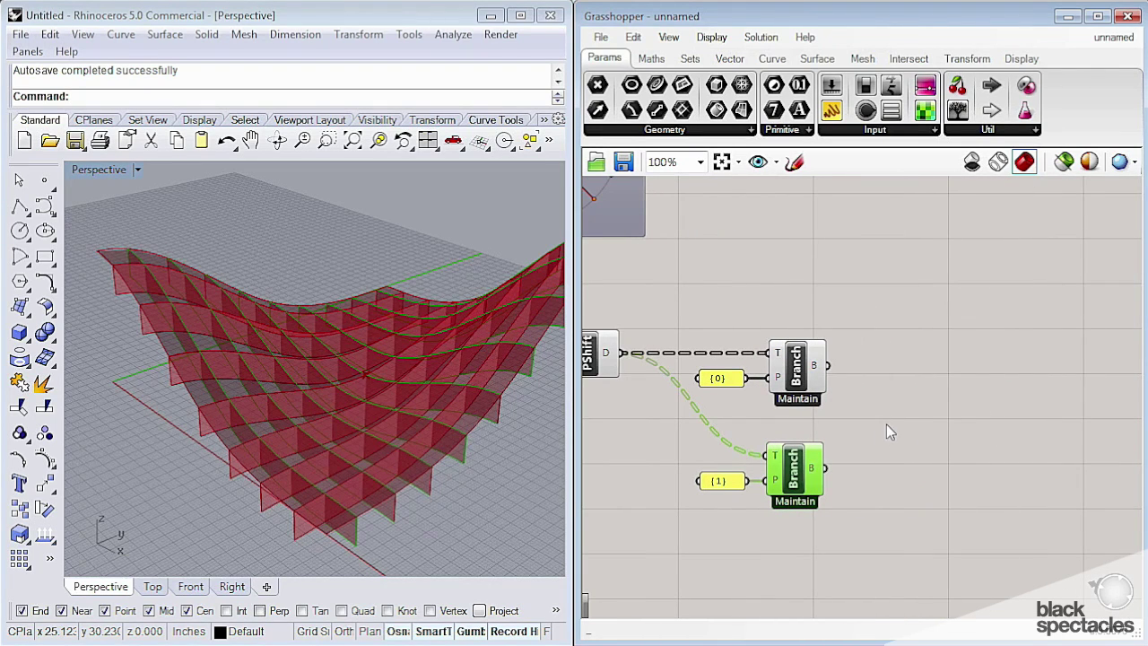
Bring up the physical intersection components
click(909, 59)
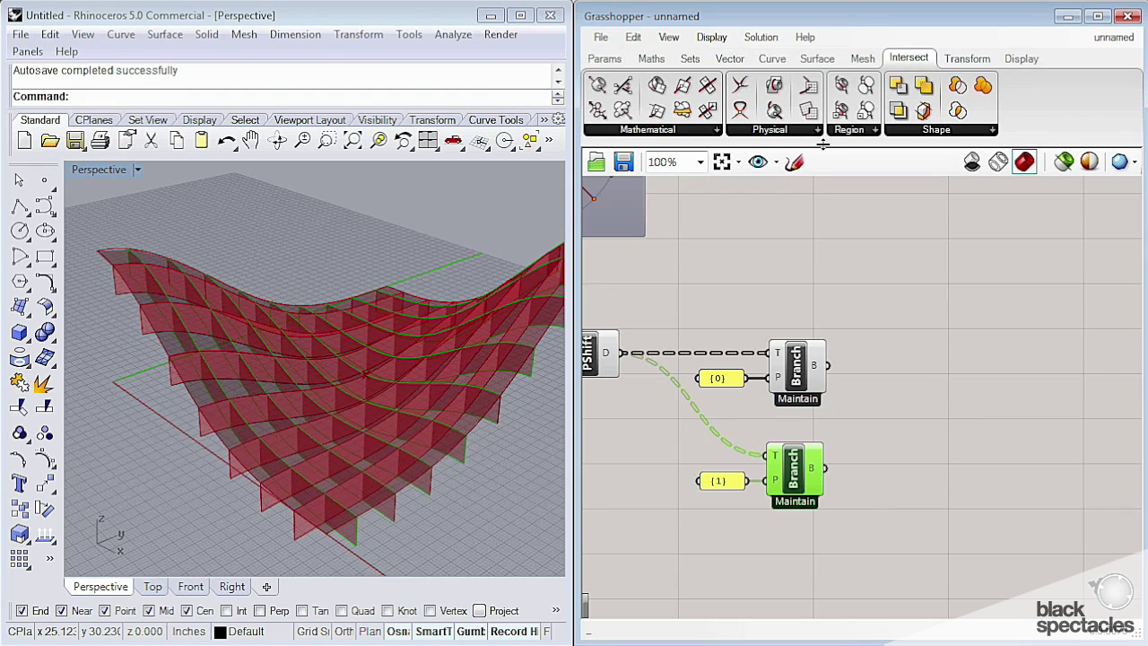
click(790, 131)
double_click(930, 387)
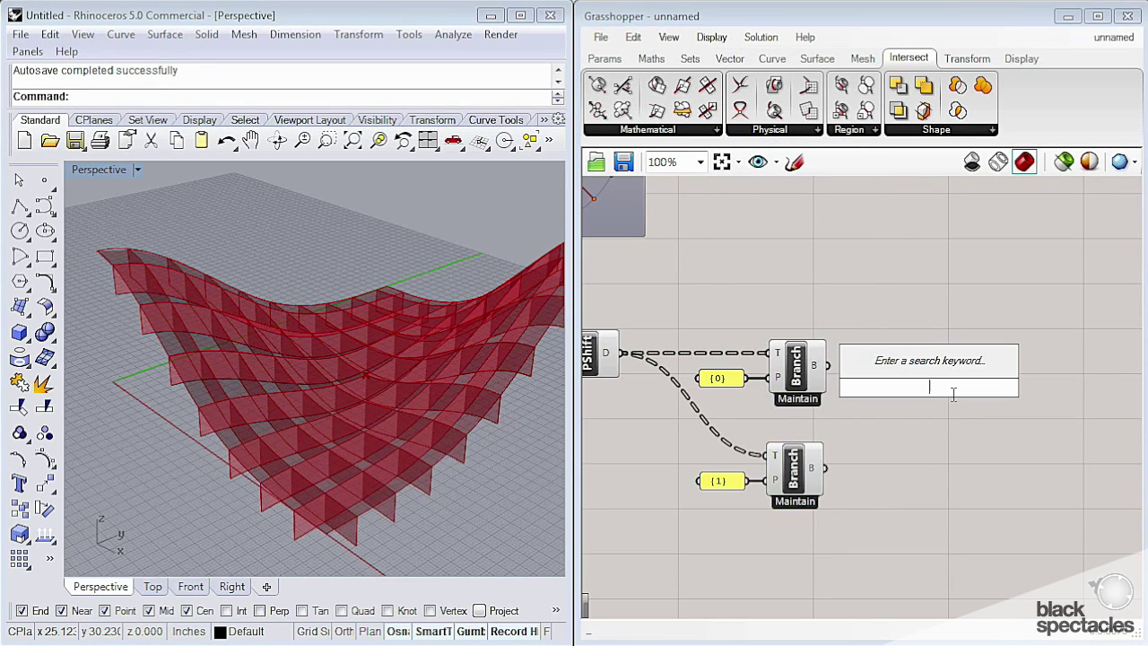
text(ccs)
key(BackSpace)
text(x)
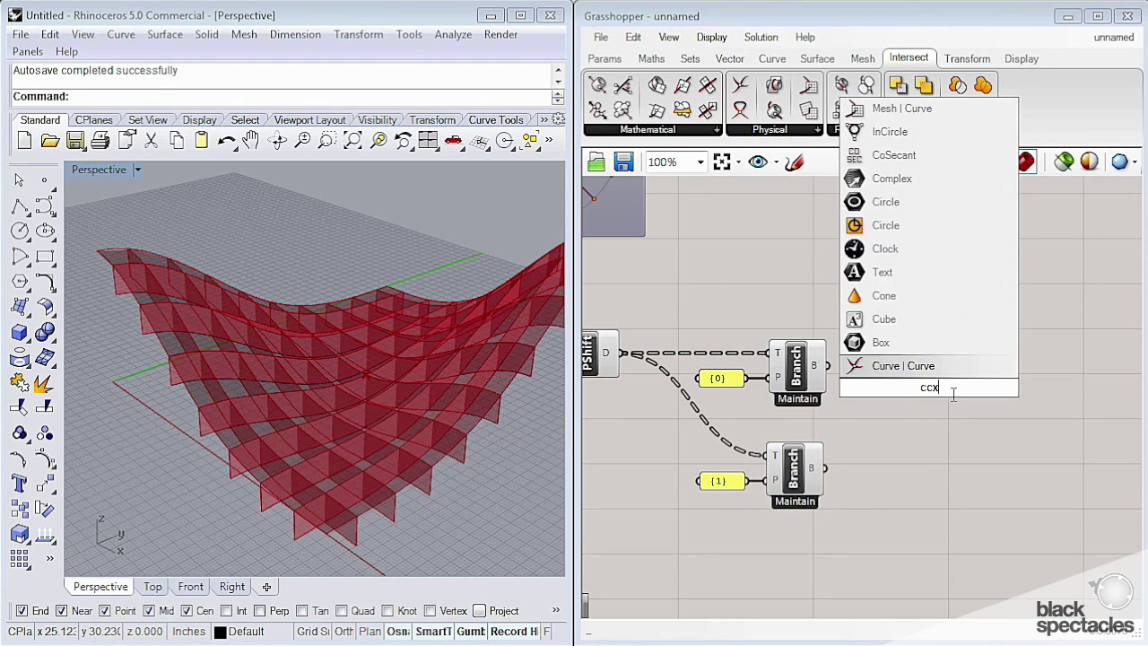
key(Escape)
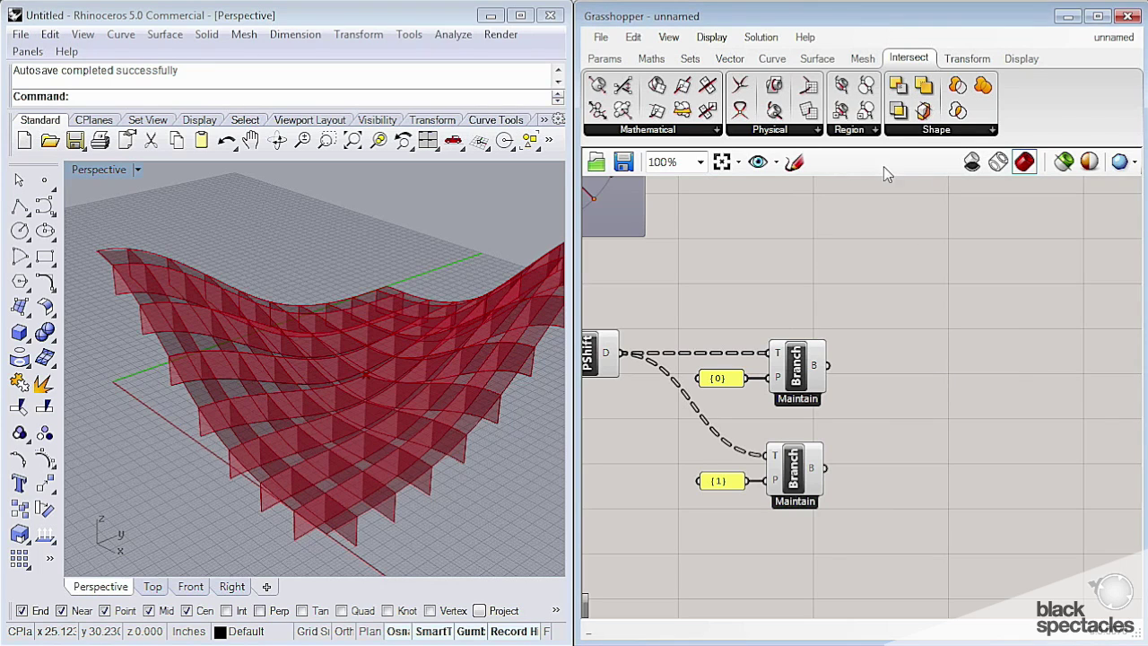
Place a Curve | Curve intersection component beside the two Tree Branch components
click(777, 130)
drag(762, 162, 932, 388)
scroll(936, 392, up, 2)
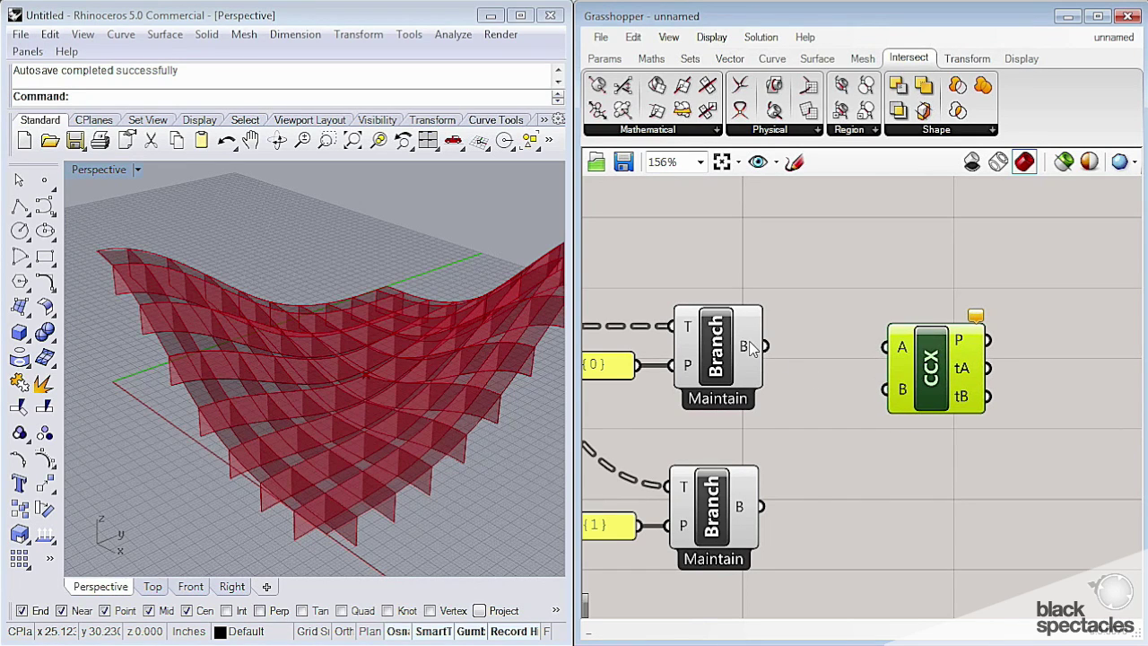
Feed the first Tree Branch's output into input A of the CCX component and rename that Tree Branch as Branch X
drag(764, 346, 889, 347)
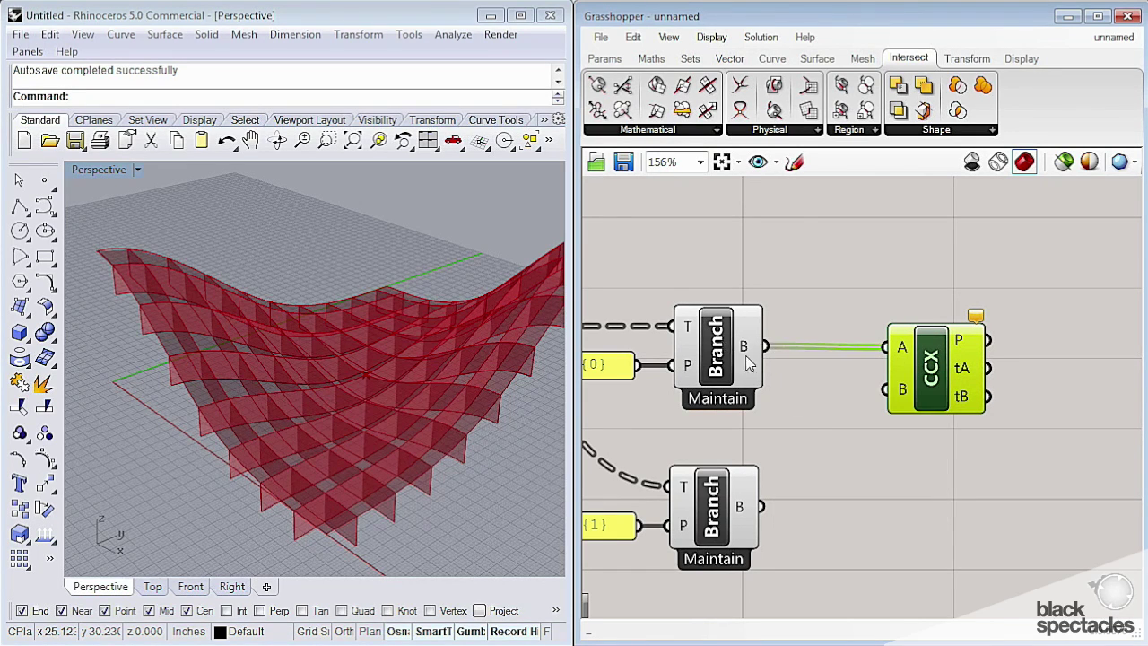
right_drag(770, 403, 853, 415)
right_click(797, 350)
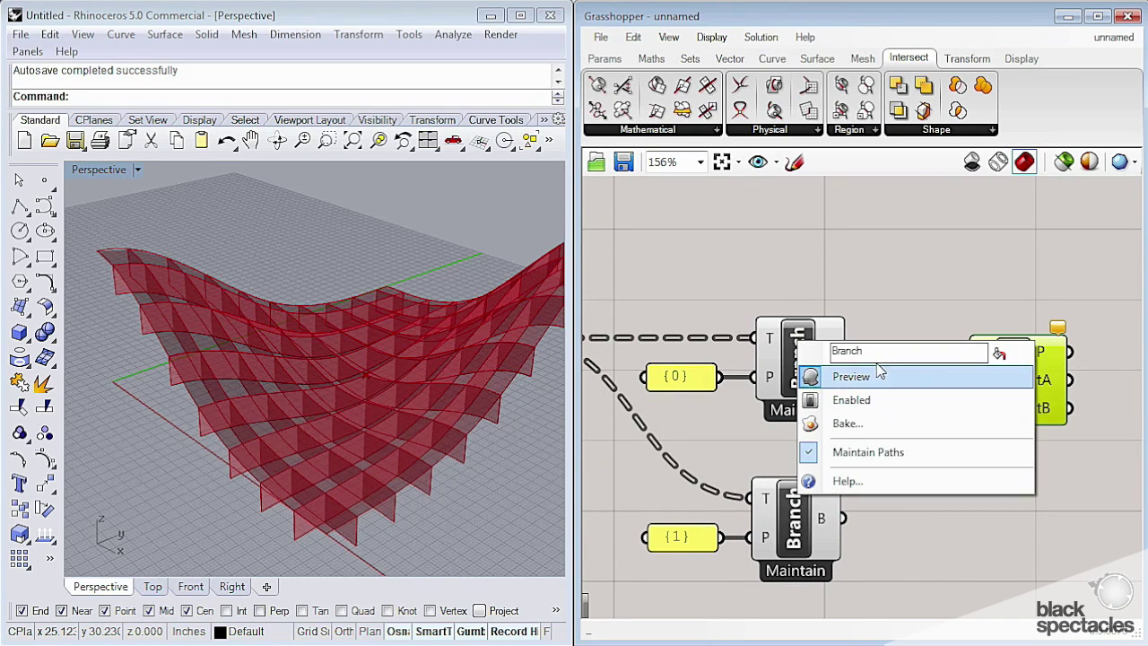
click(903, 350)
text(X)
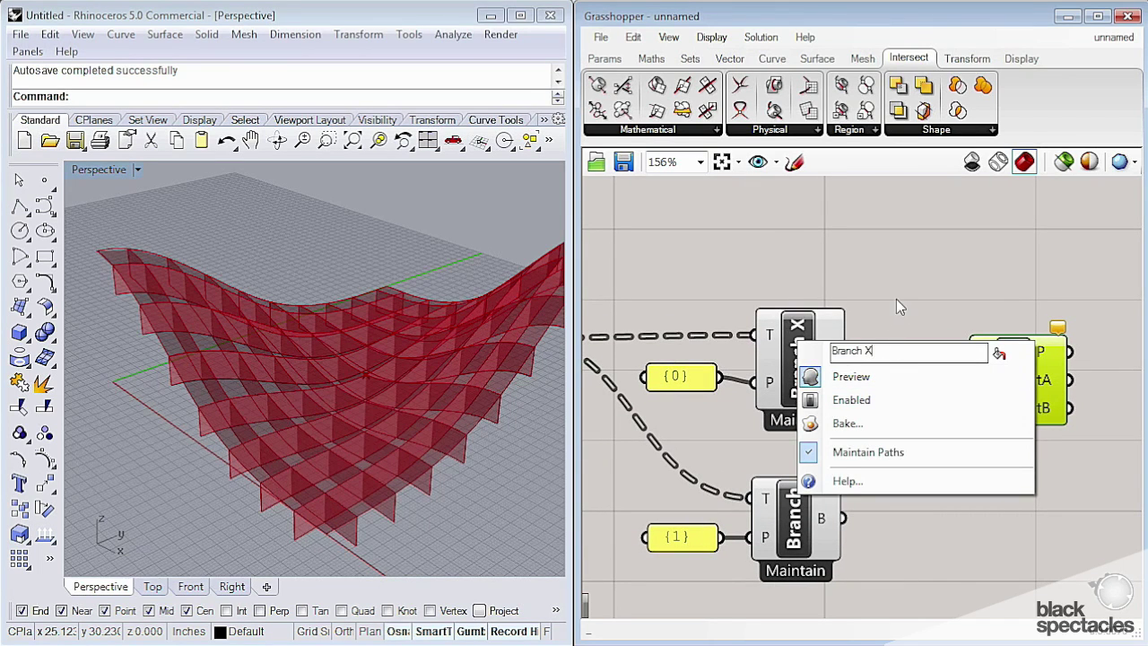
key(Return)
Rename the second Tree Branch component, fed by the {1} panel, as Branch Y
right_click(794, 530)
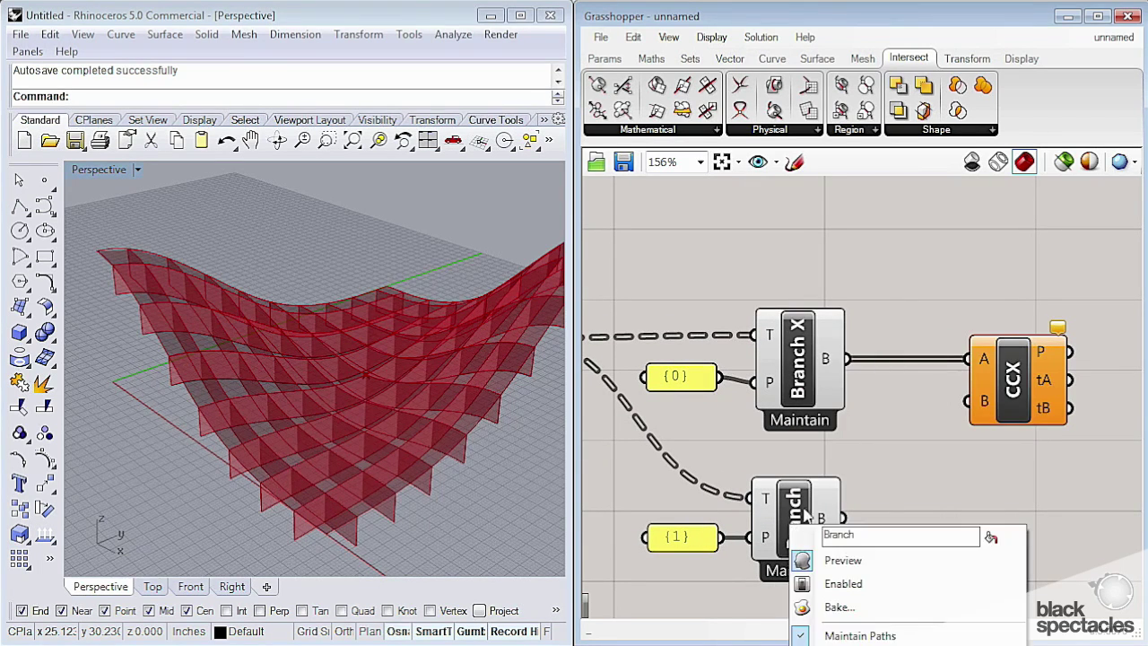
click(868, 534)
text(Y)
key(Return)
Connect Branch Y's output to input B of the CCX component and select CCX to highlight its preview
right_drag(881, 490, 883, 439)
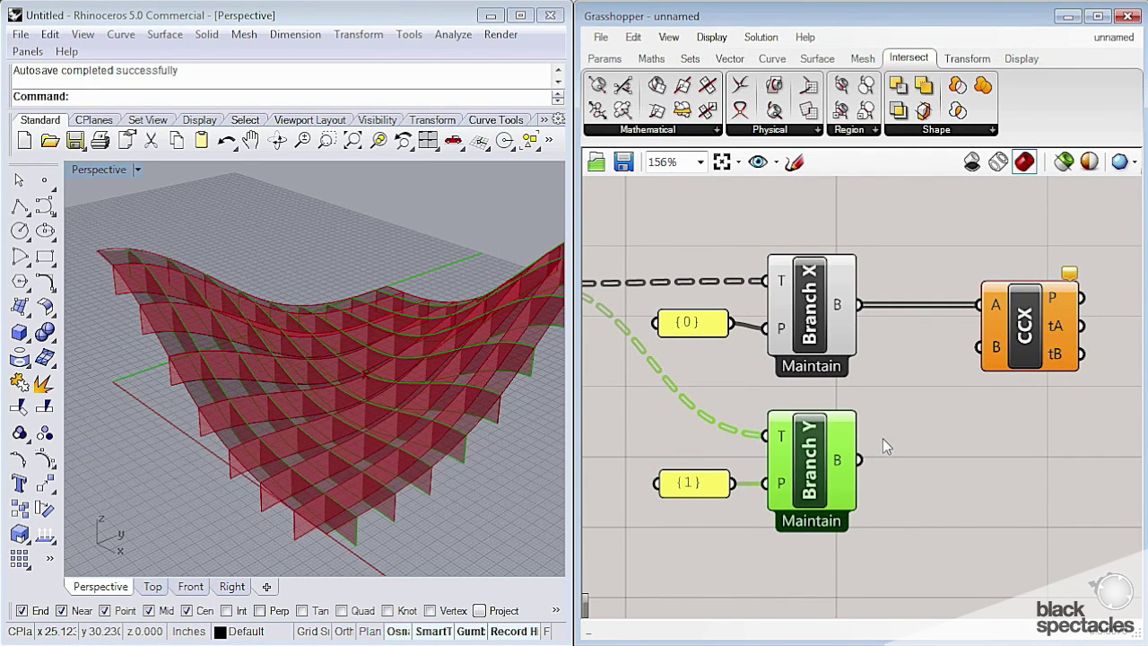
right_drag(882, 443, 840, 468)
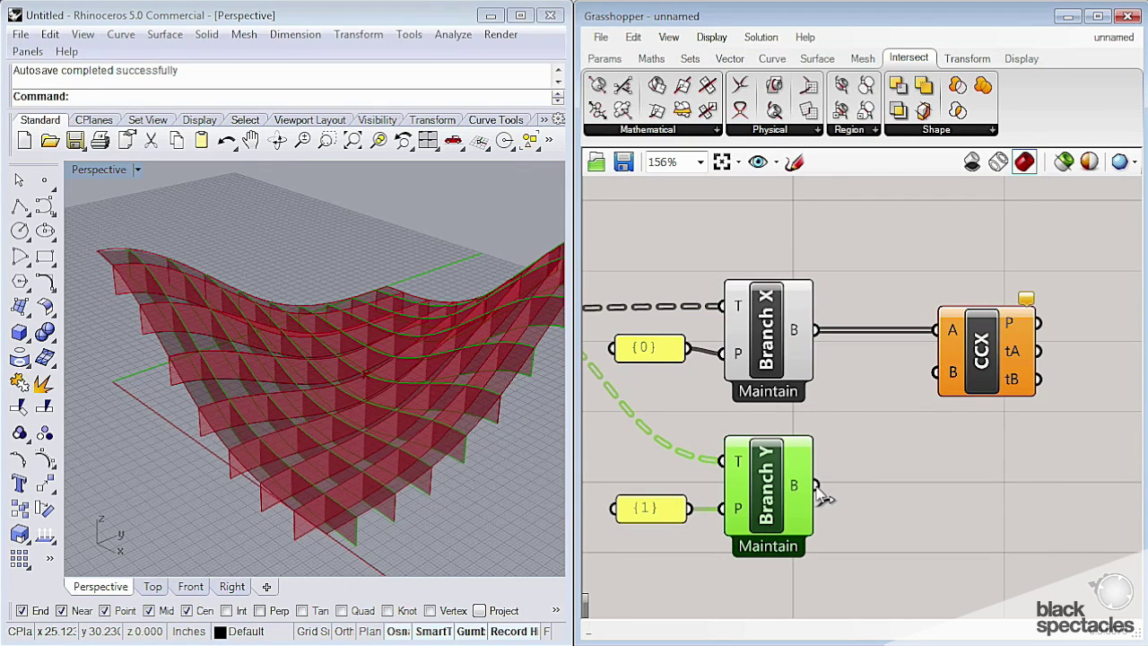
drag(817, 489, 933, 377)
click(982, 359)
right_drag(958, 333, 911, 315)
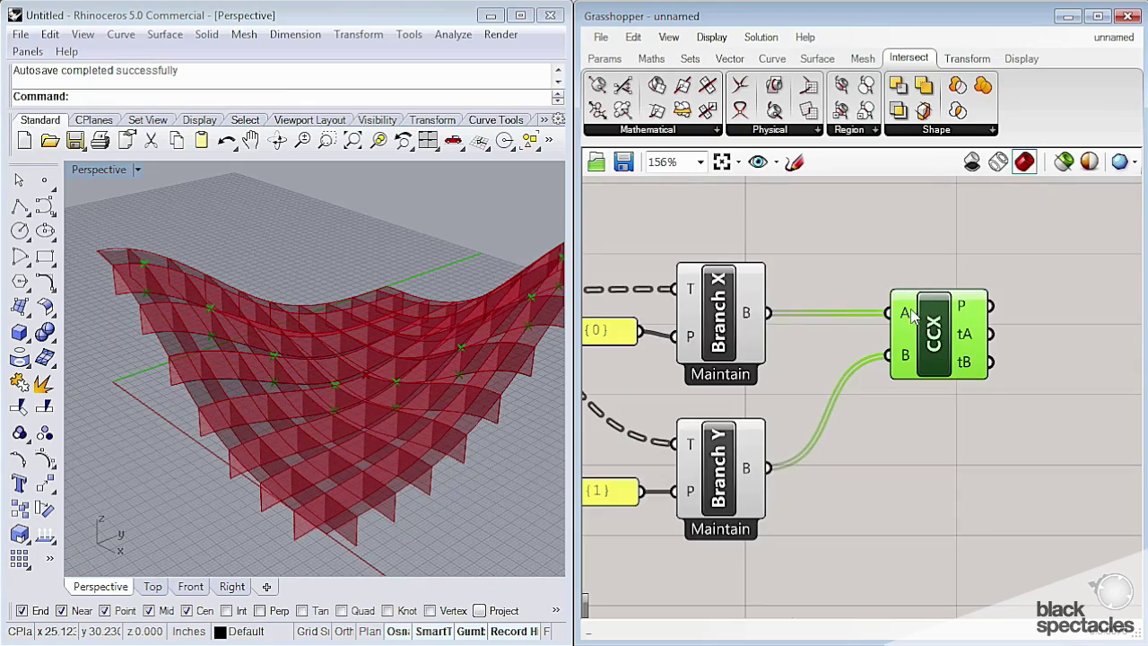
Examine in the Rhino perspective view where the CCX intersection points fall on the crossing ribs
right_drag(377, 385, 370, 364)
scroll(161, 327, up, 3)
scroll(125, 325, up, 2)
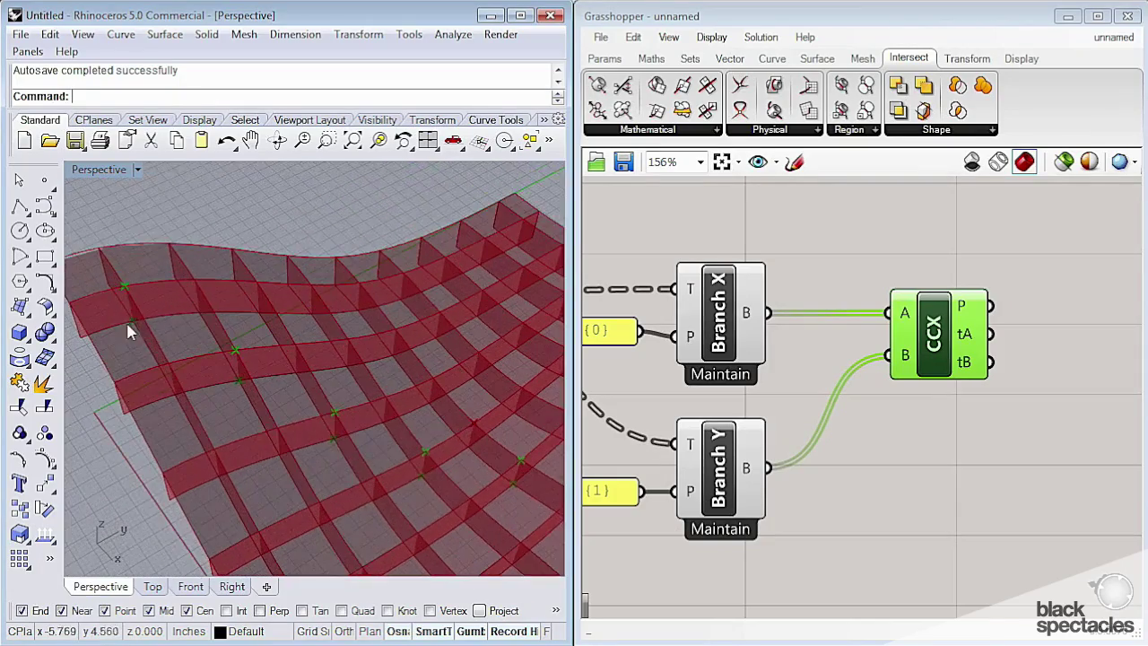
right_drag(129, 331, 377, 395)
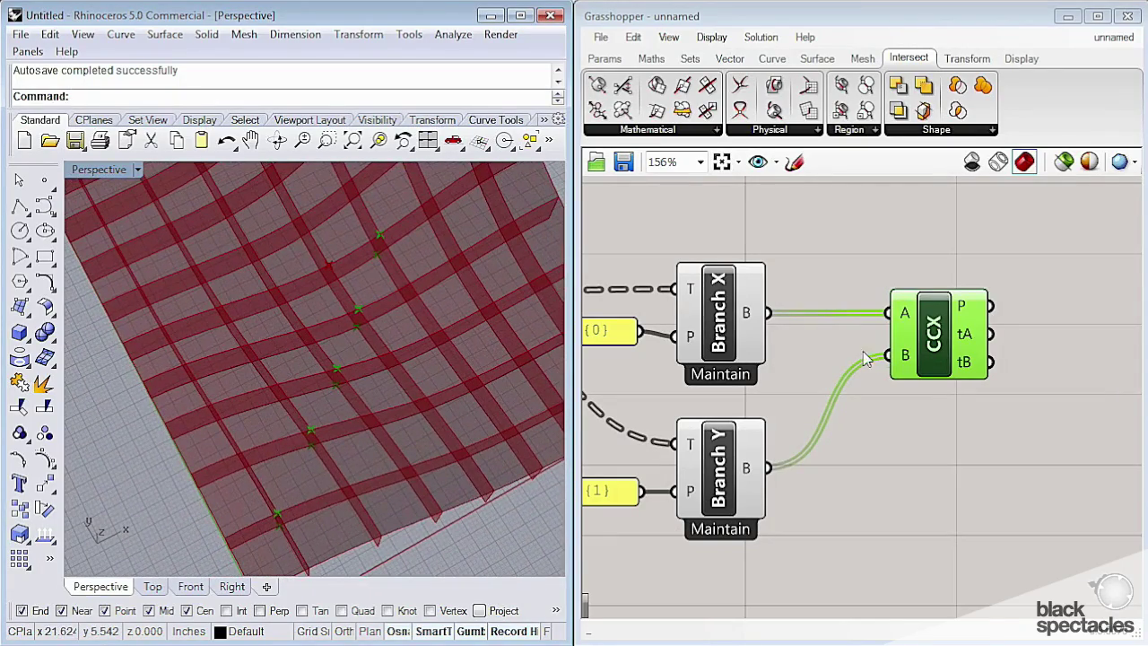
mouse_move(968, 317)
right_drag(418, 440, 221, 416)
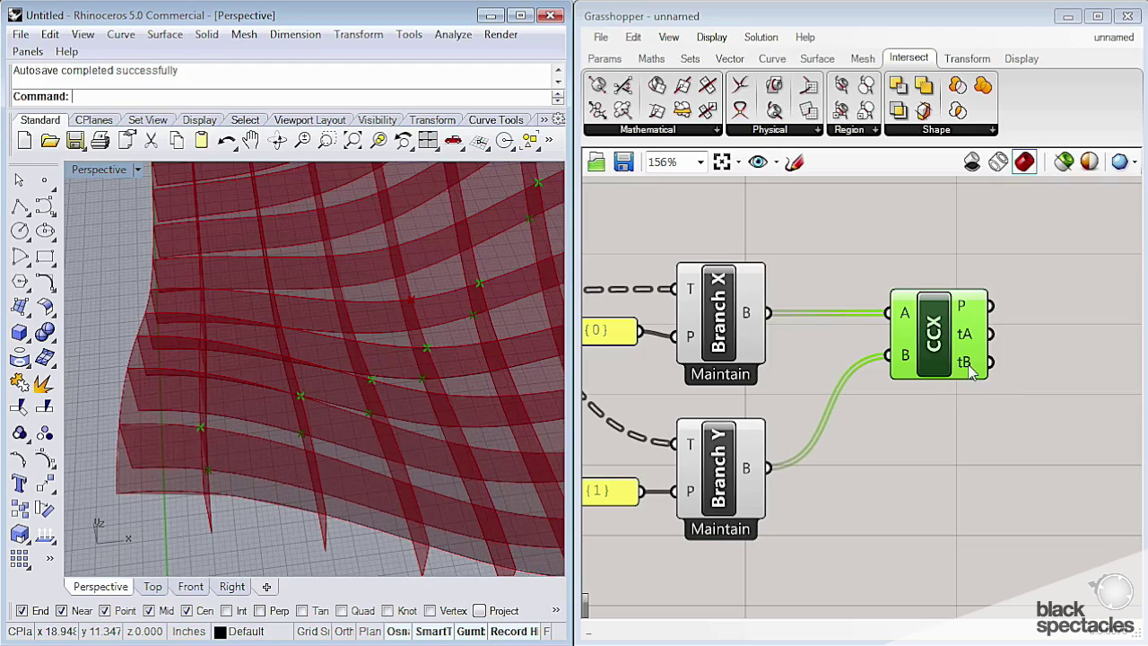
right_drag(327, 386, 502, 341)
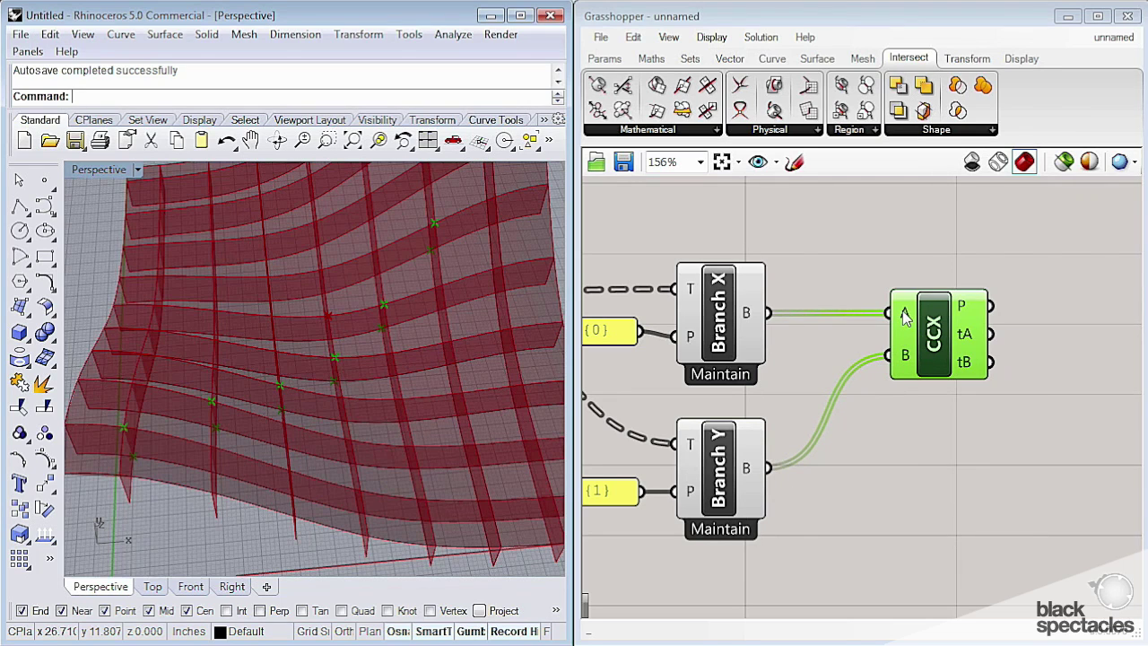
Graft the A input of the CCX component and check the intersection points on the rib grid
right_drag(905, 386, 867, 415)
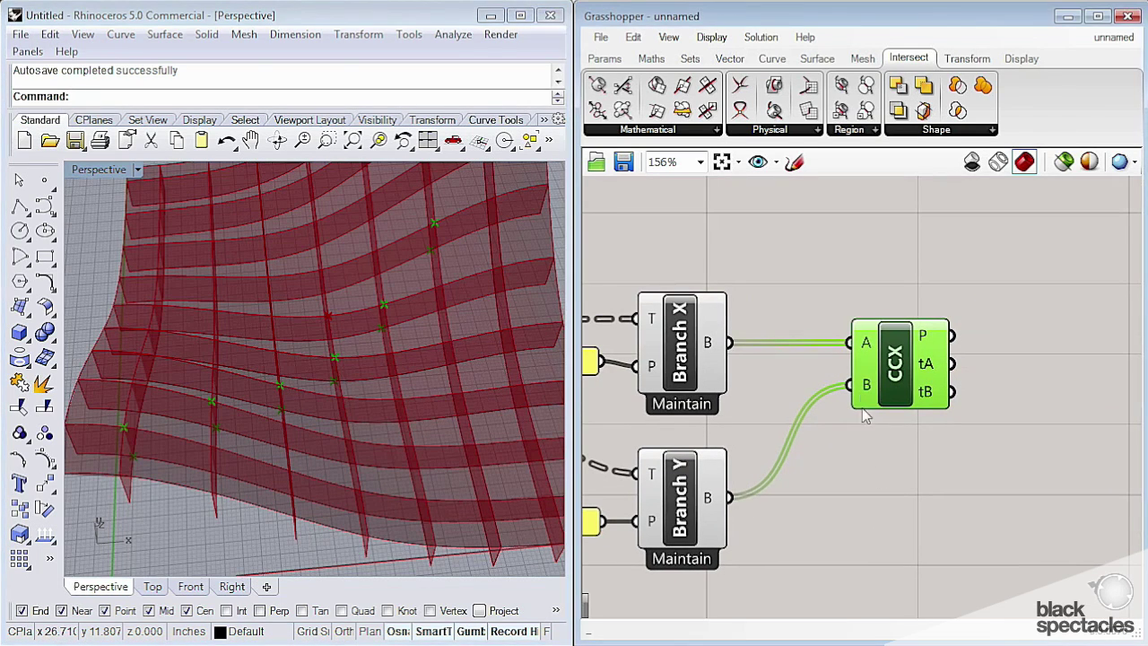
right_click(869, 347)
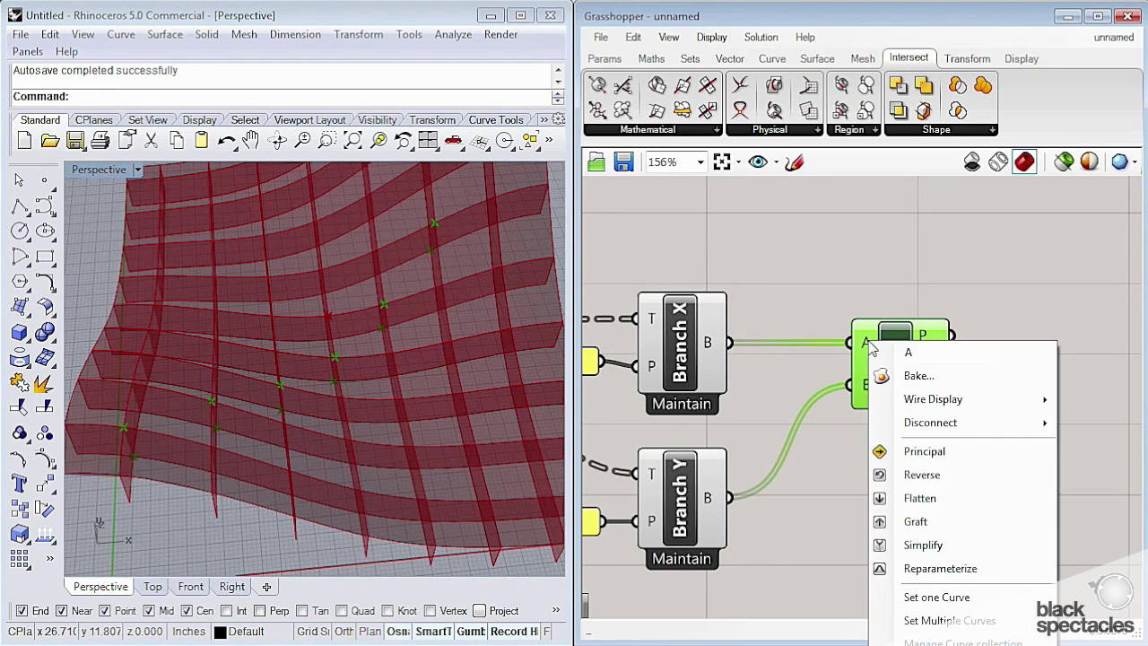
click(939, 522)
scroll(950, 484, down, 3)
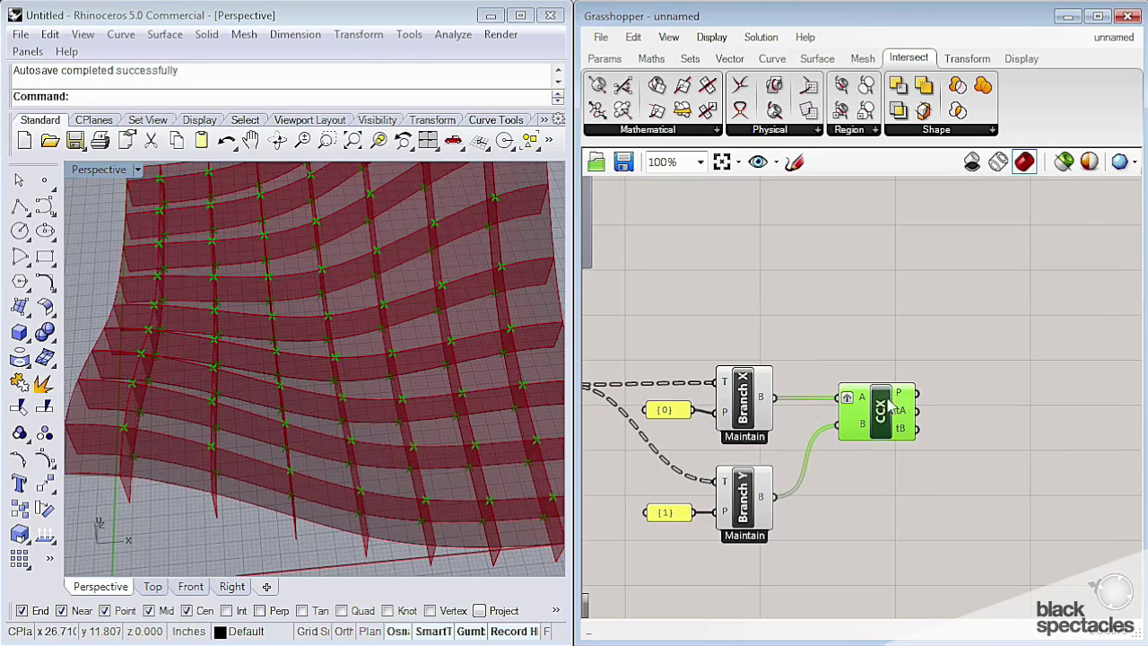
right_drag(462, 384, 272, 332)
click(969, 331)
Move the front Param Viewer across the canvas to the free area beyond the CCX component
right_drag(871, 349, 961, 358)
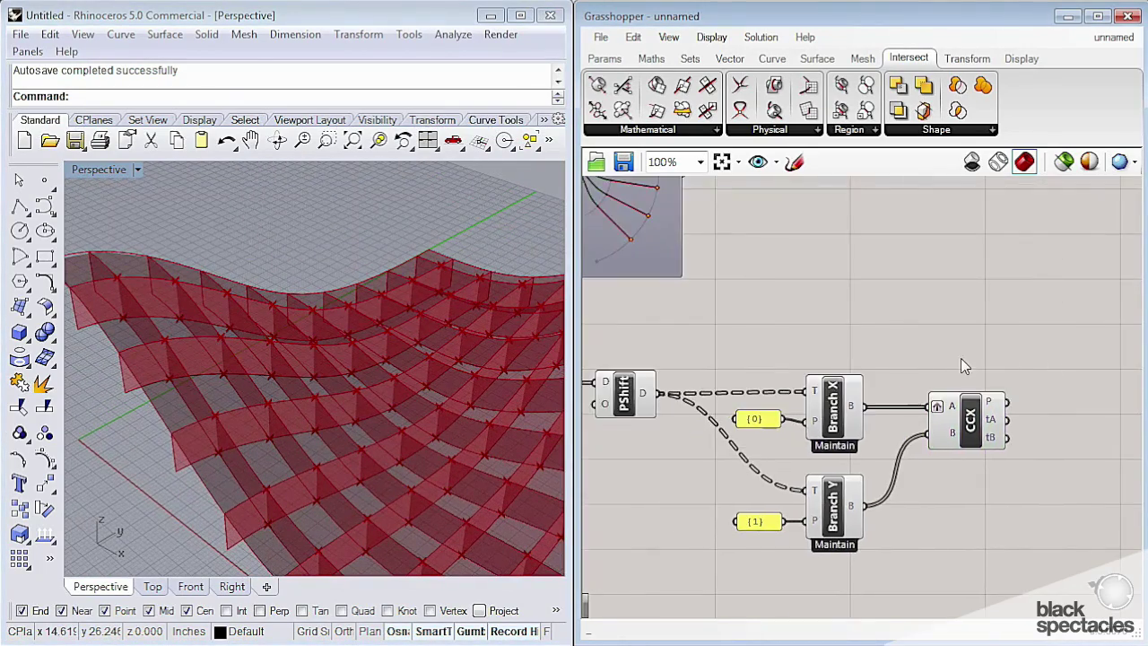
scroll(961, 358, down, 3)
scroll(858, 368, up, 3)
click(835, 375)
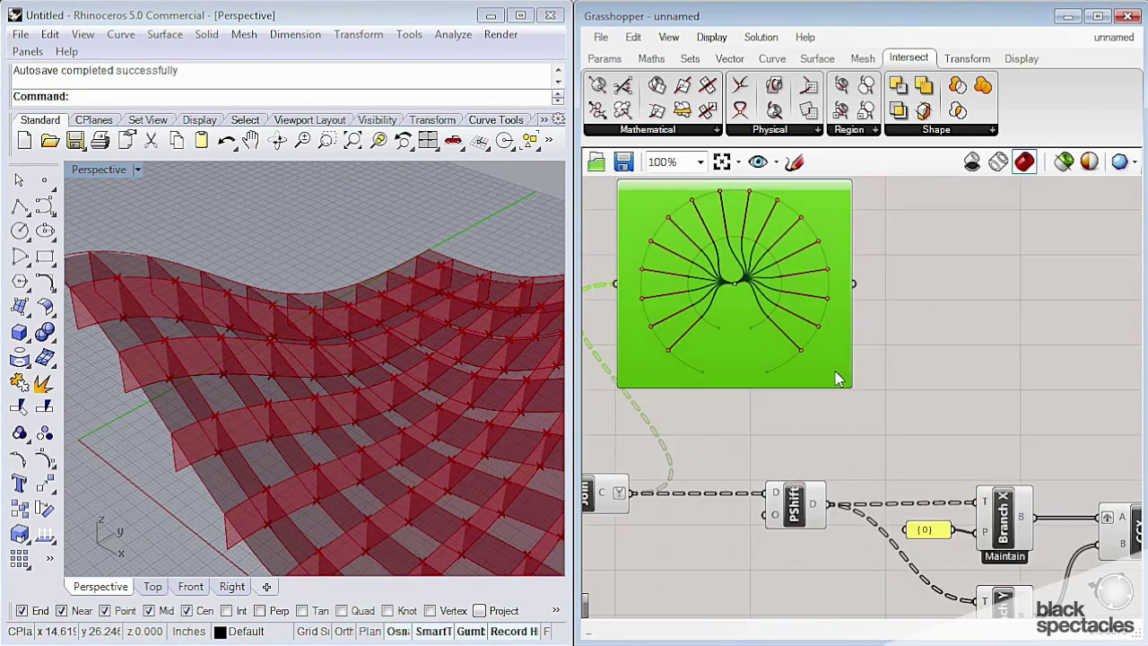
scroll(833, 455, down, 2)
right_drag(832, 455, 793, 453)
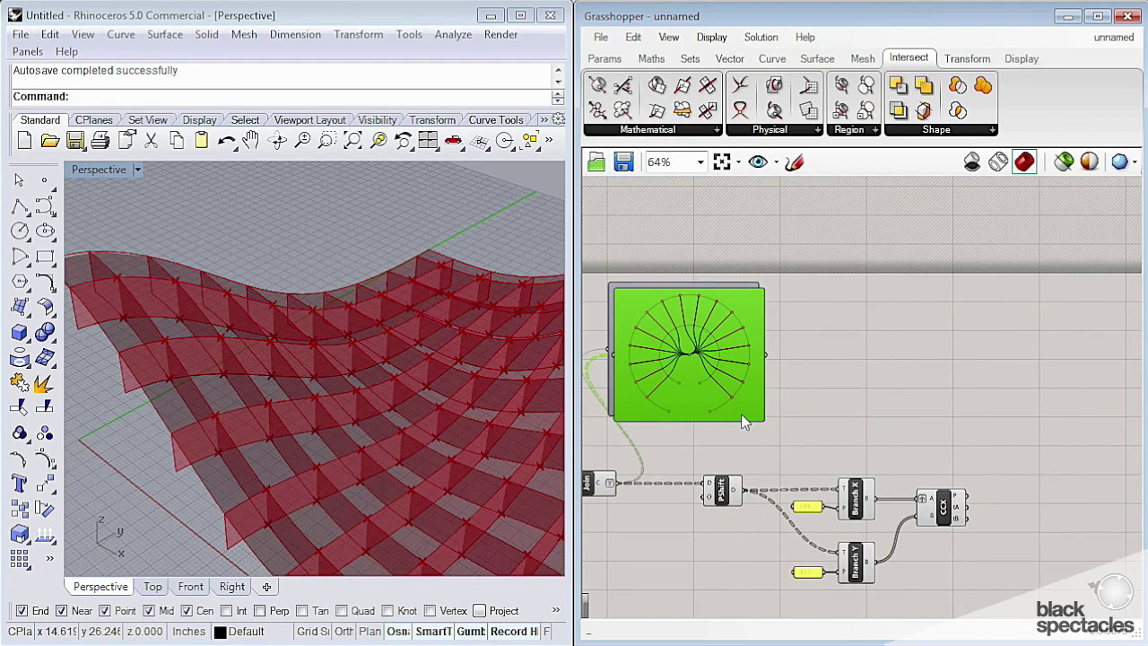
drag(741, 415, 1092, 412)
Connect the P output of CCX to the Param Viewer in place of its existing source and examine the branch paths
scroll(1036, 473, up, 3)
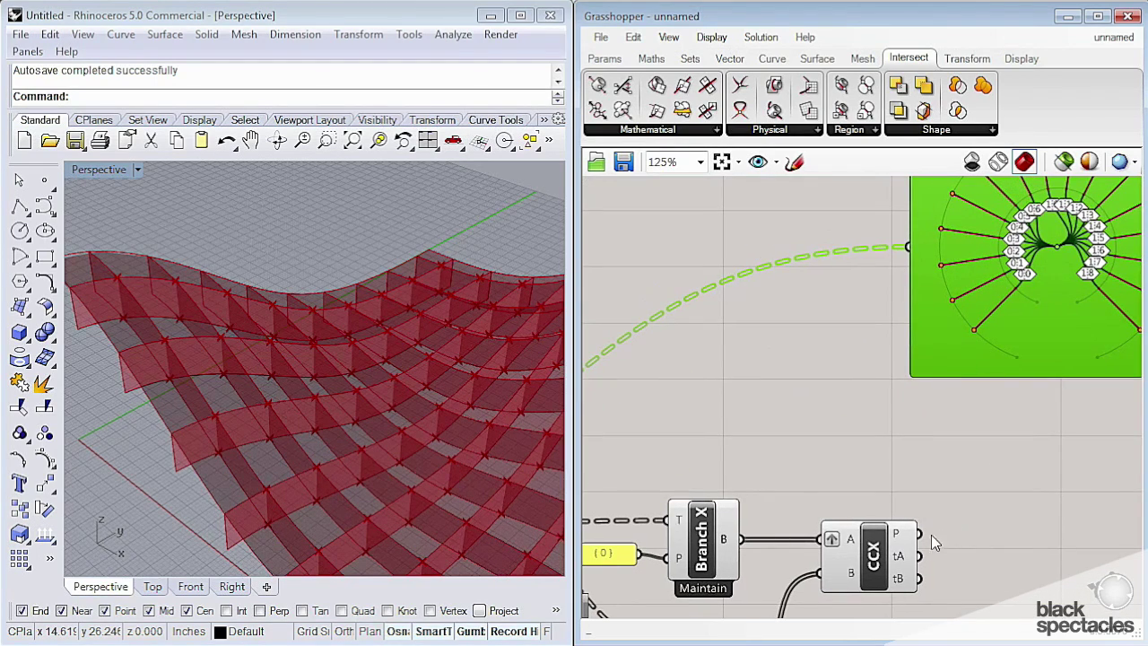
drag(918, 533, 913, 259)
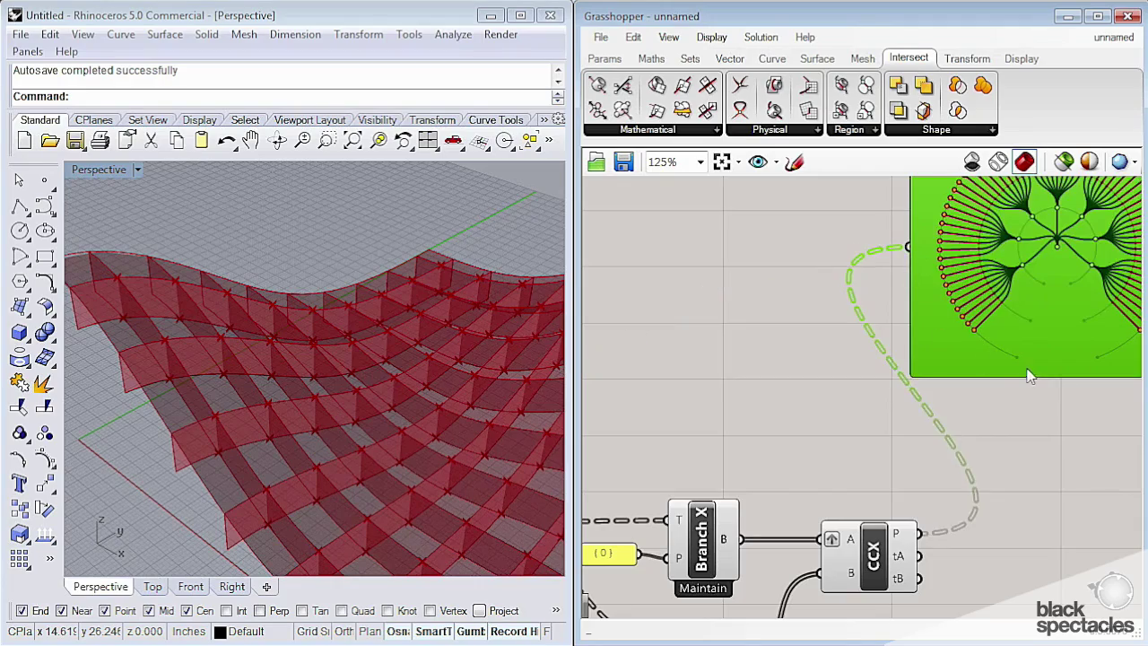
scroll(957, 399, up, 3)
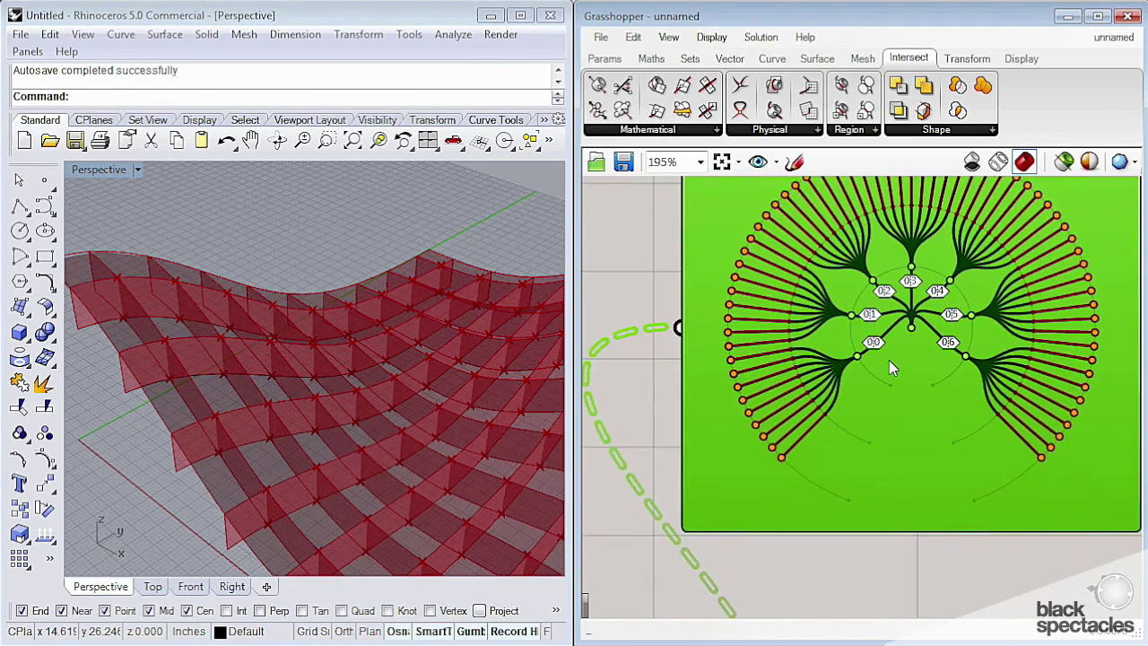
scroll(897, 368, down, 1)
scroll(889, 358, up, 3)
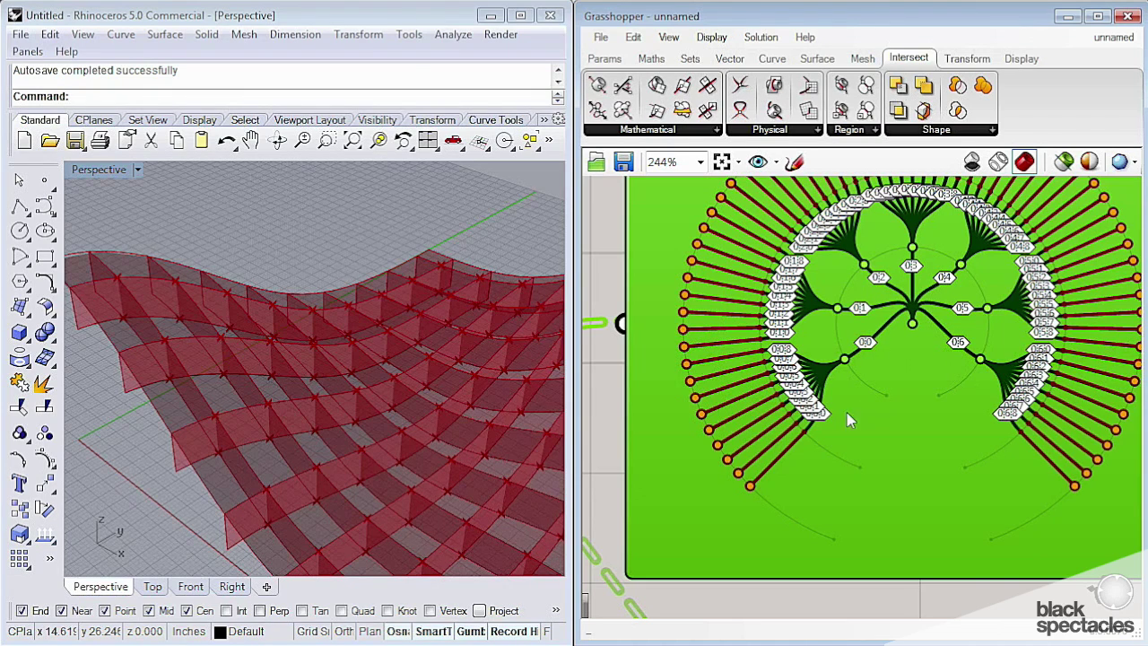
scroll(841, 413, up, 2)
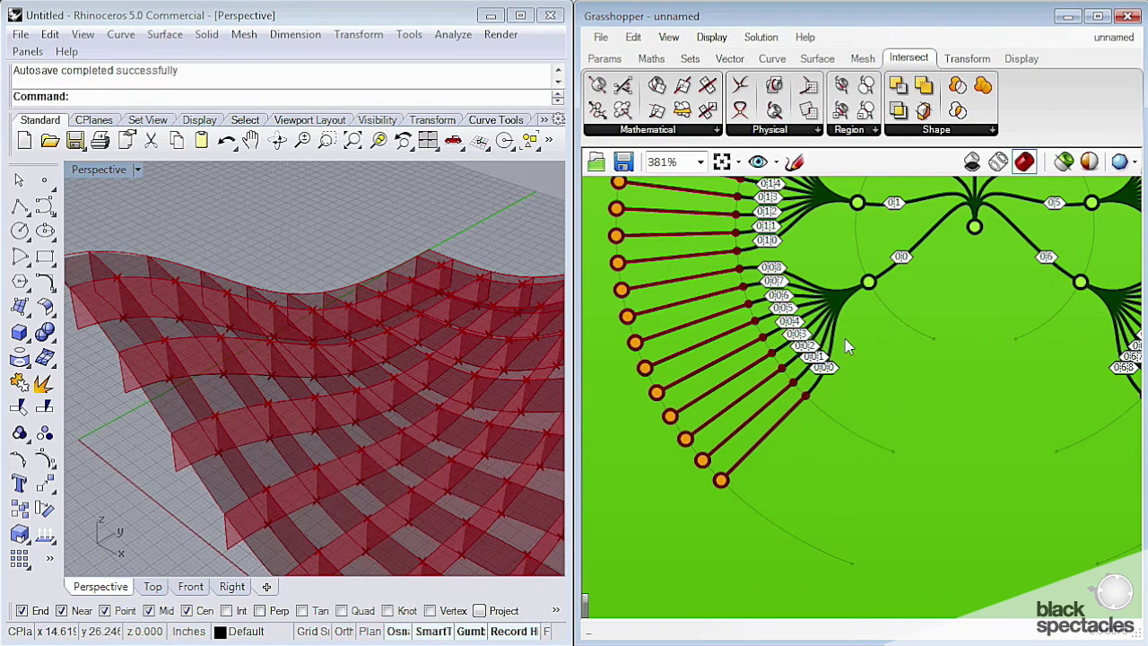
right_drag(847, 360, 839, 400)
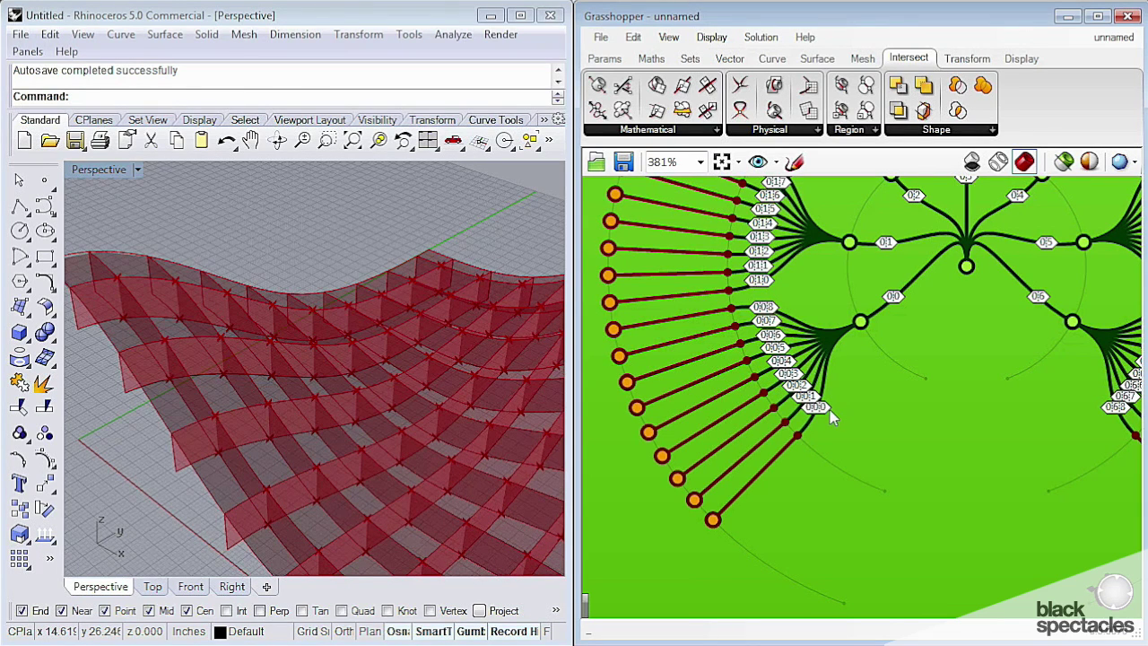
Turn off grafting on the A input of CCX and compare the point tree structure in the Param Viewer
scroll(867, 335, down, 6)
right_drag(876, 413, 869, 321)
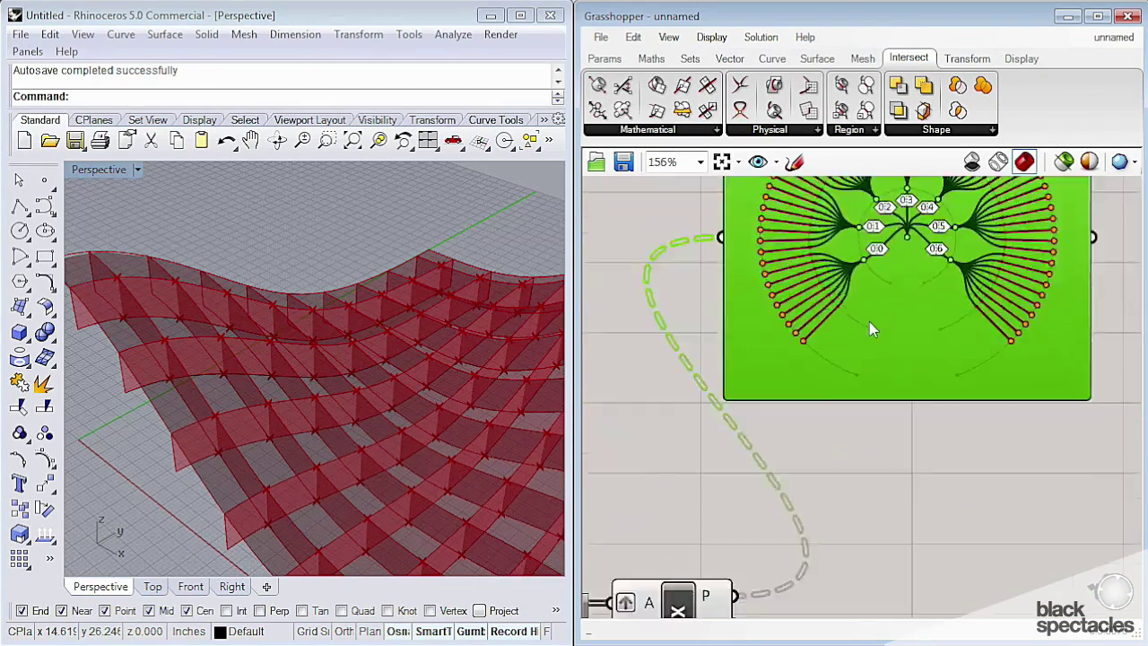
right_drag(823, 395, 906, 345)
scroll(906, 346, up, 1)
right_click(782, 480)
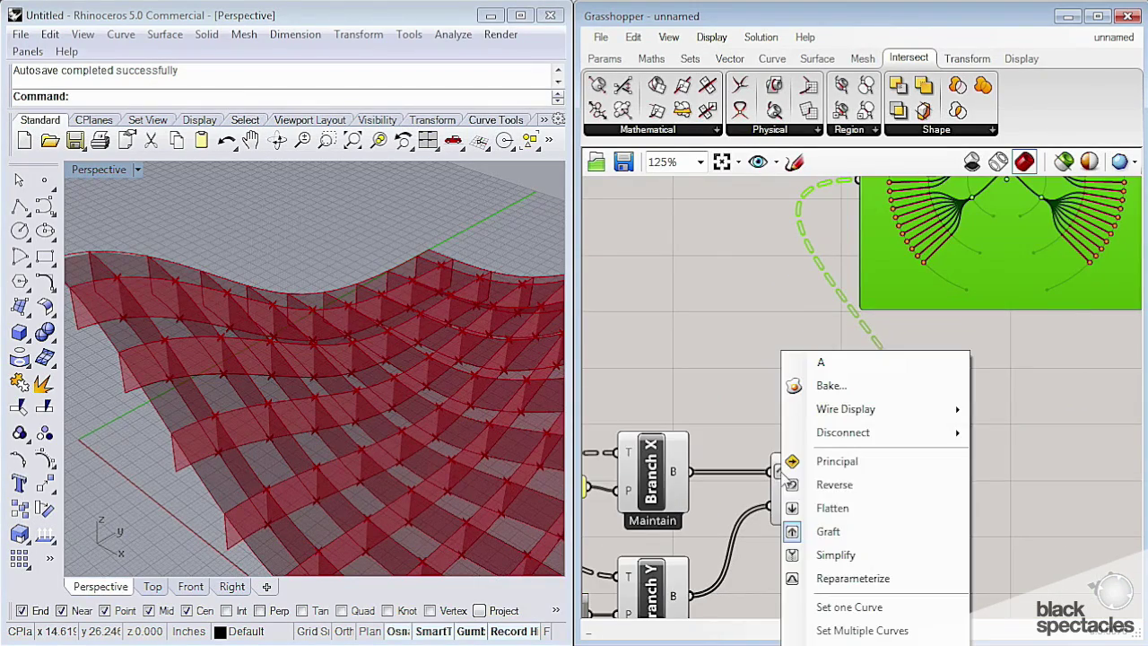
click(812, 534)
right_drag(966, 214, 941, 348)
scroll(945, 350, up, 3)
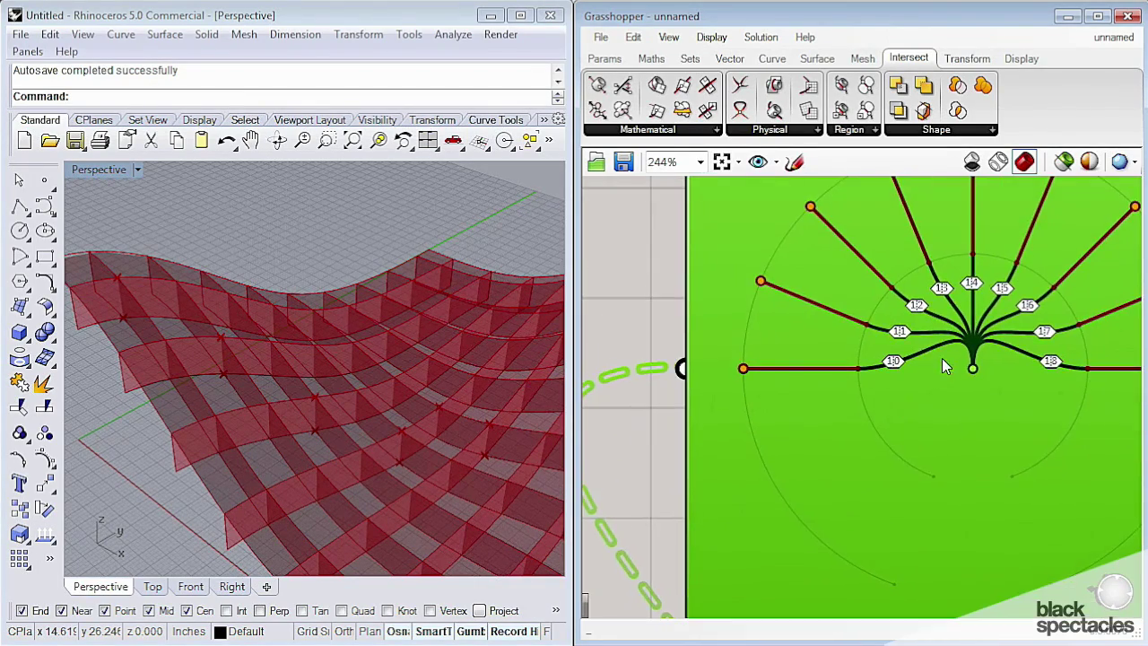
scroll(893, 370, down, 2)
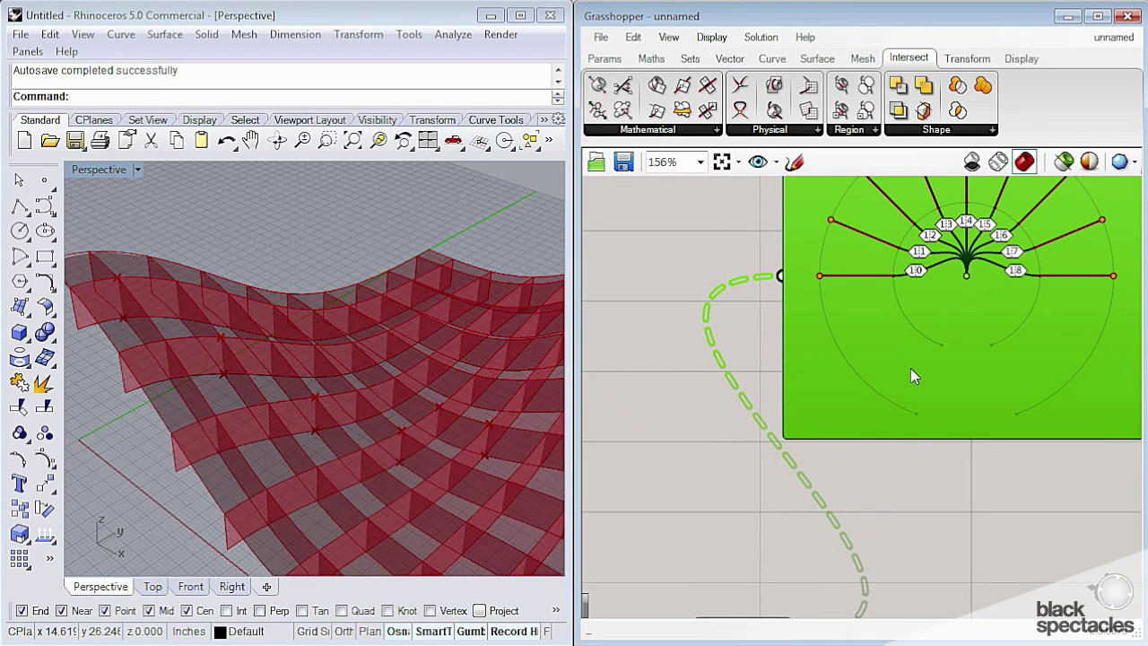
scroll(914, 370, down, 1)
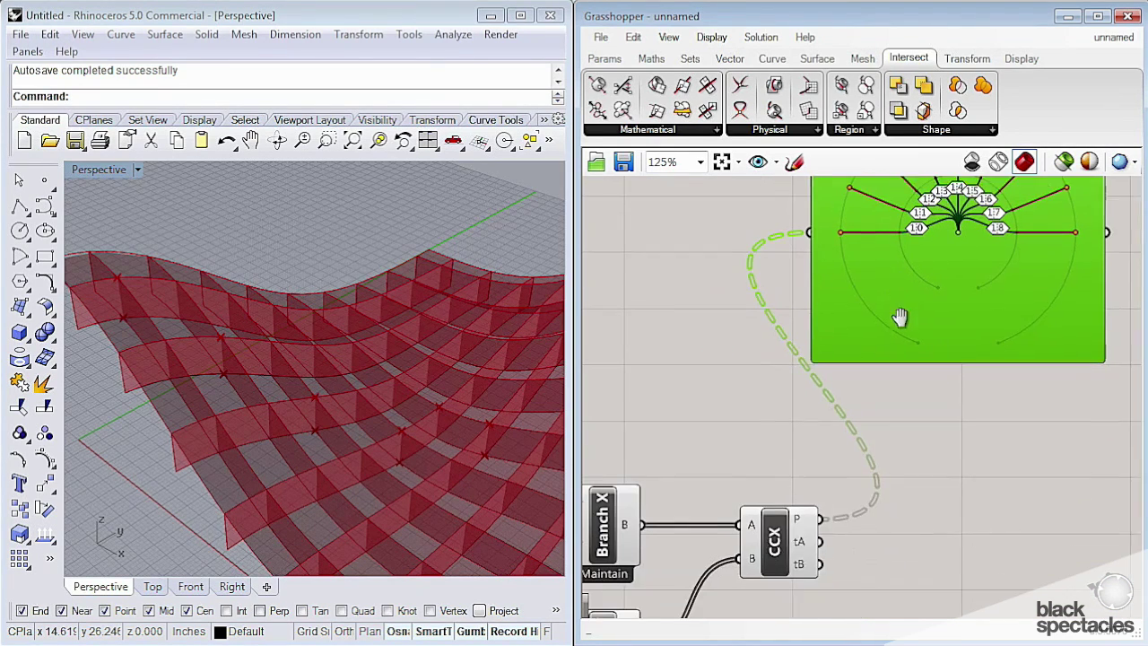
Graft the A input of the CCX component again
right_click(753, 441)
click(790, 531)
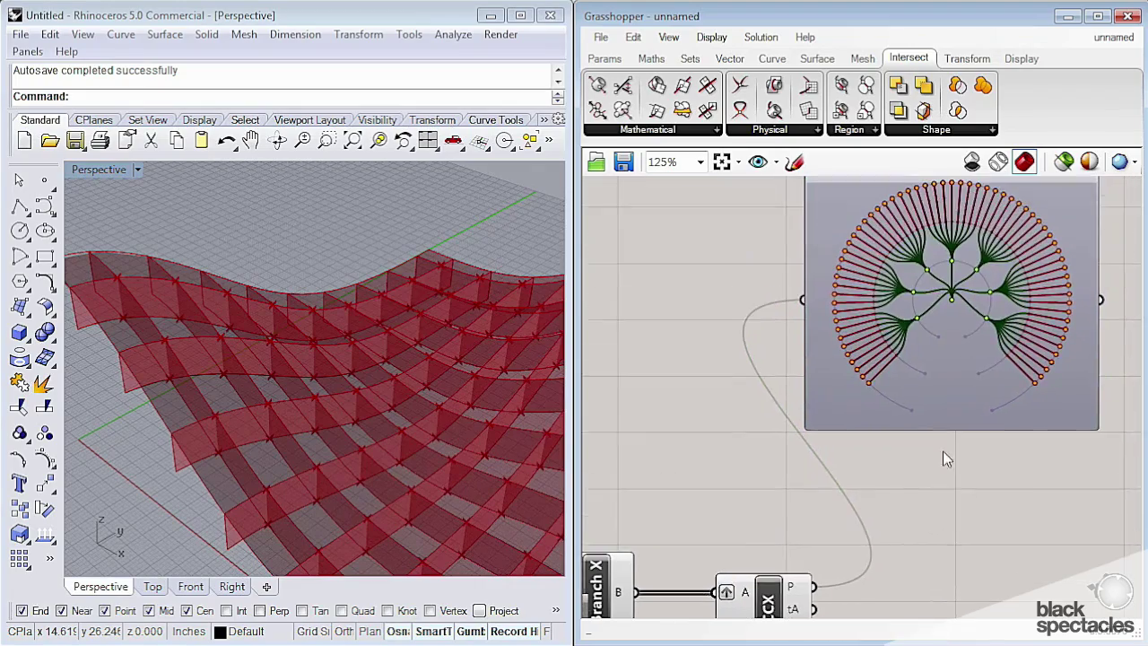
Examine the Param Viewer's main branches and sub-branches against the intersection points on the ribs
scroll(943, 453, up, 3)
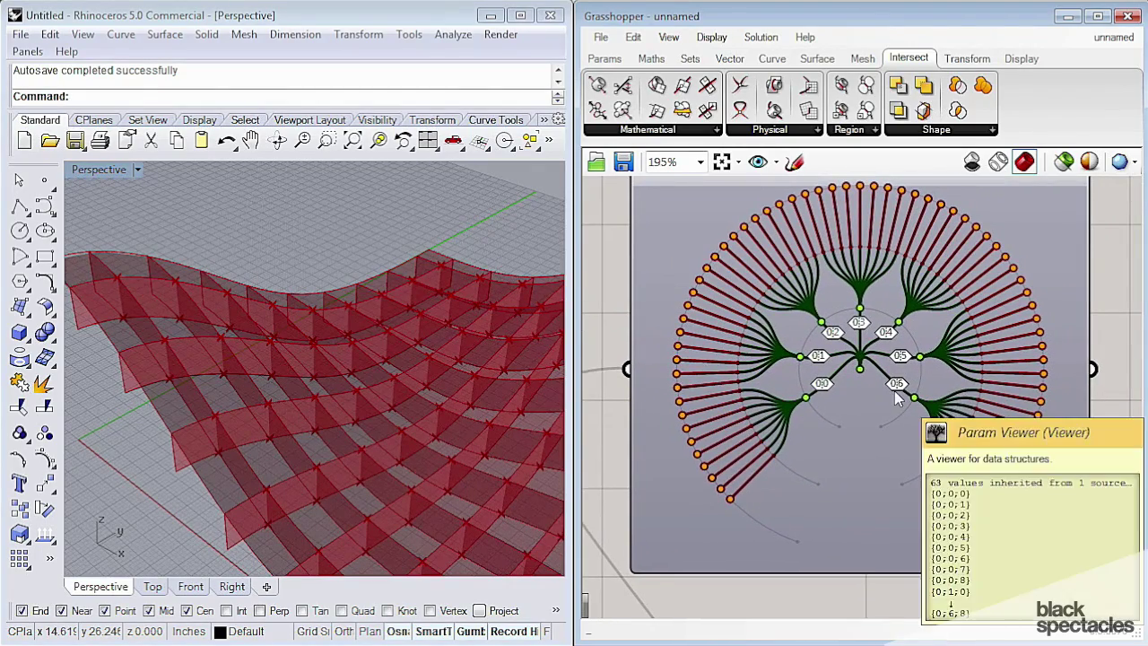
scroll(848, 444, down, 3)
right_drag(477, 380, 355, 368)
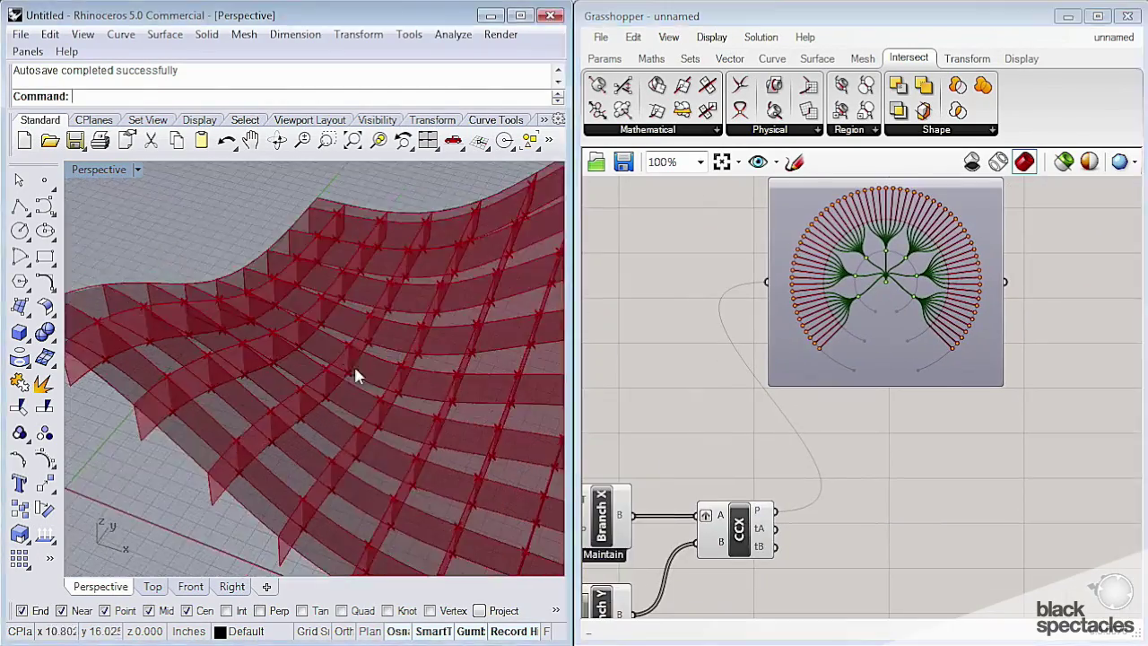
scroll(870, 359, up, 10)
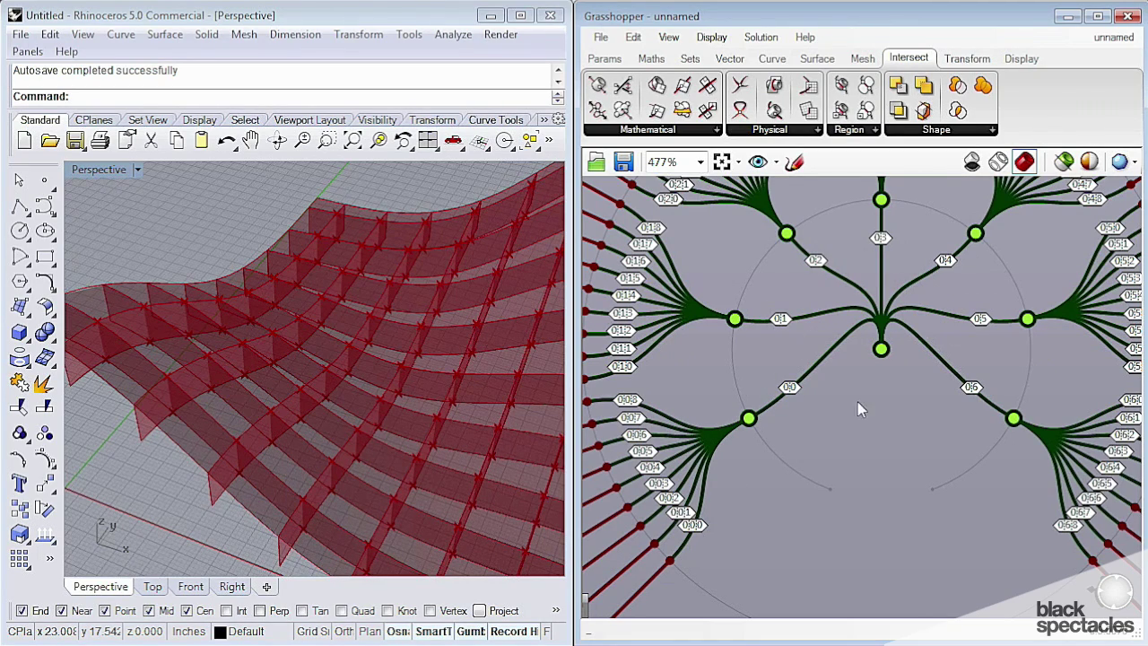
scroll(858, 402, down, 6)
scroll(883, 245, up, 4)
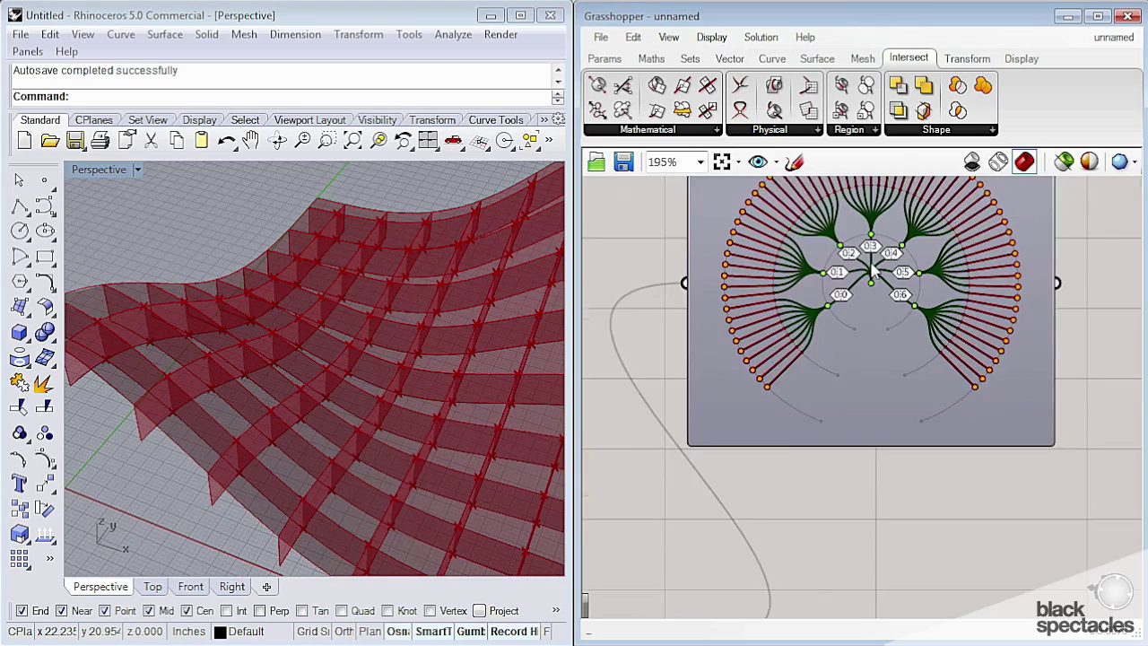
scroll(873, 268, up, 3)
scroll(887, 311, down, 2)
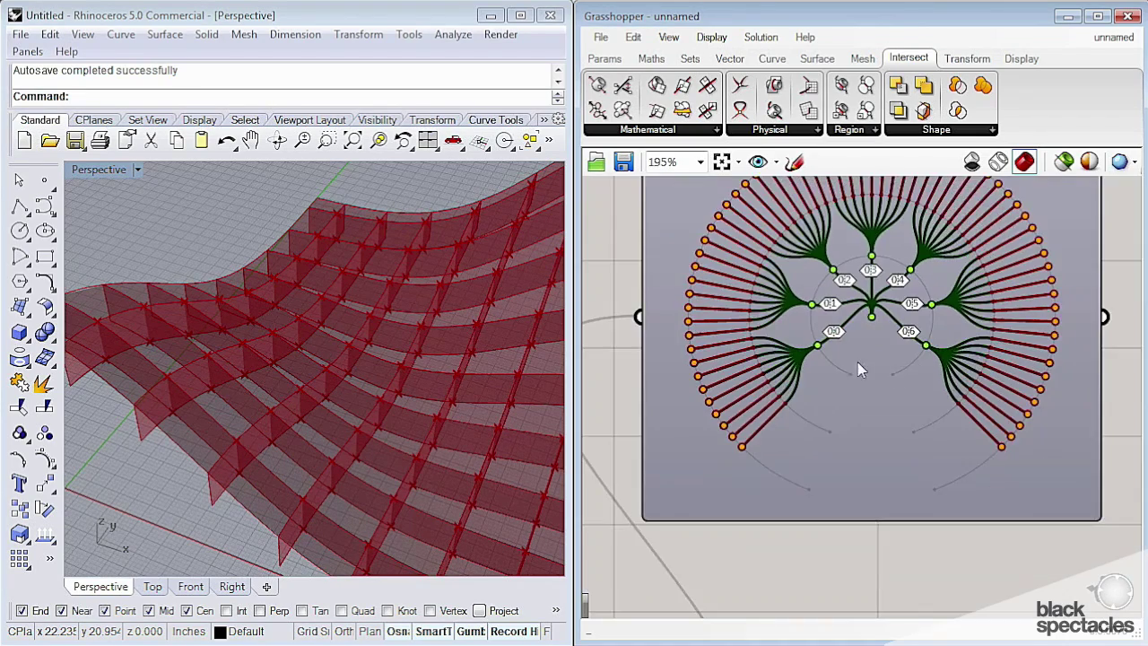
right_drag(857, 391, 884, 197)
scroll(884, 199, down, 2)
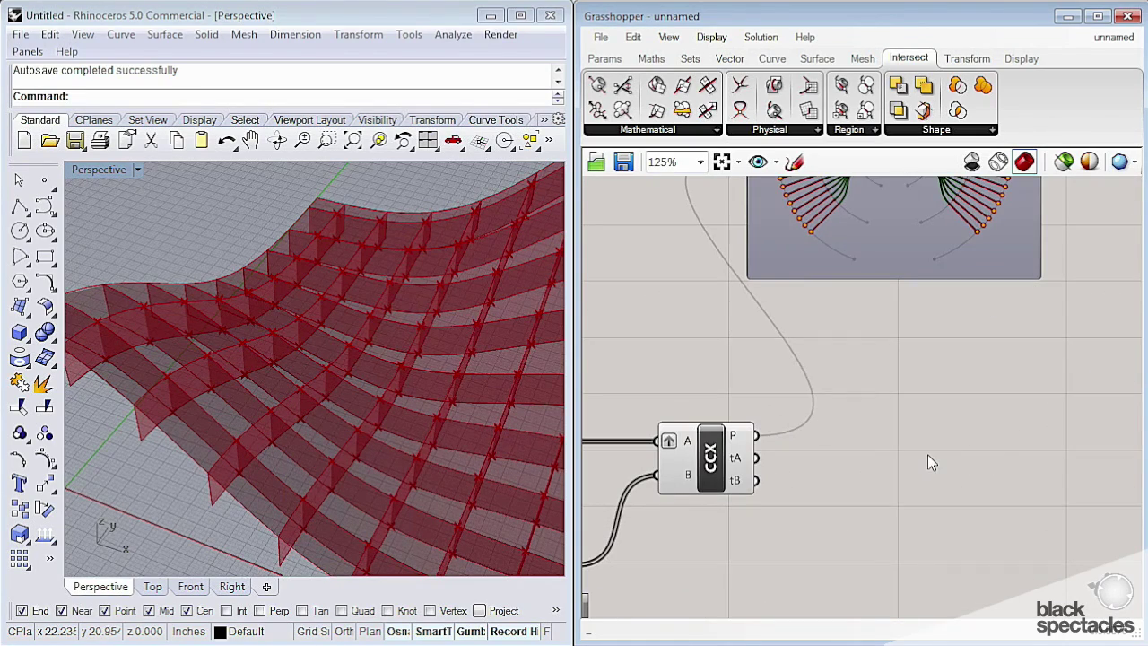
Add a Shift Paths component beside CCX and connect the P output of CCX to its D input
double_click(931, 454)
text(Shif)
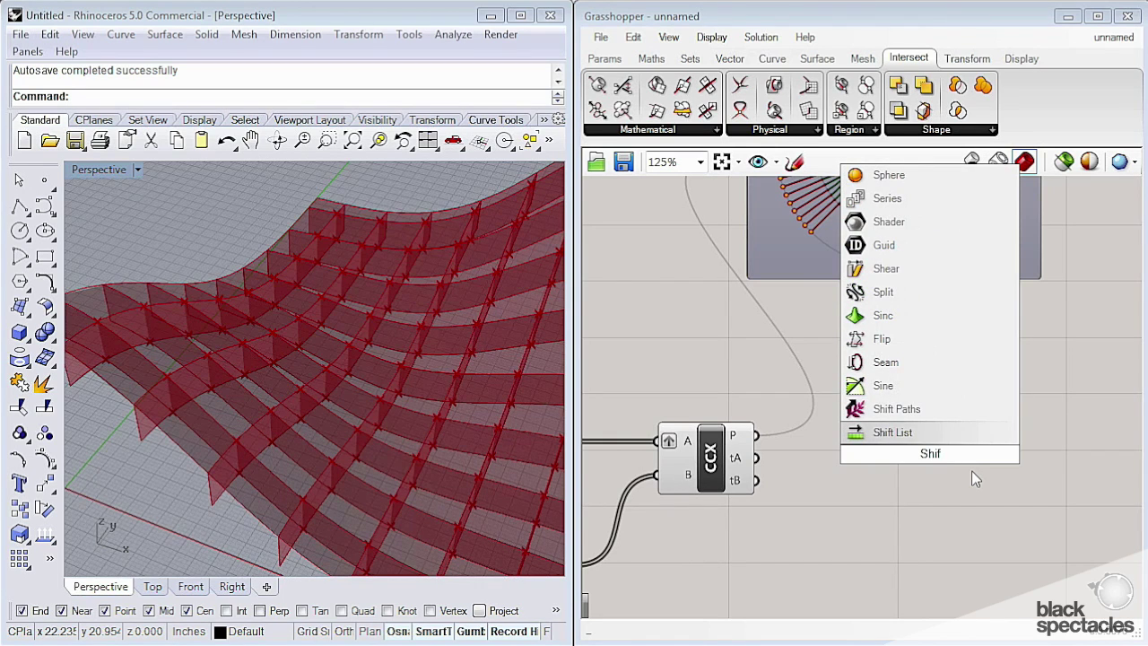
key(Up)
key(Return)
drag(756, 436, 886, 440)
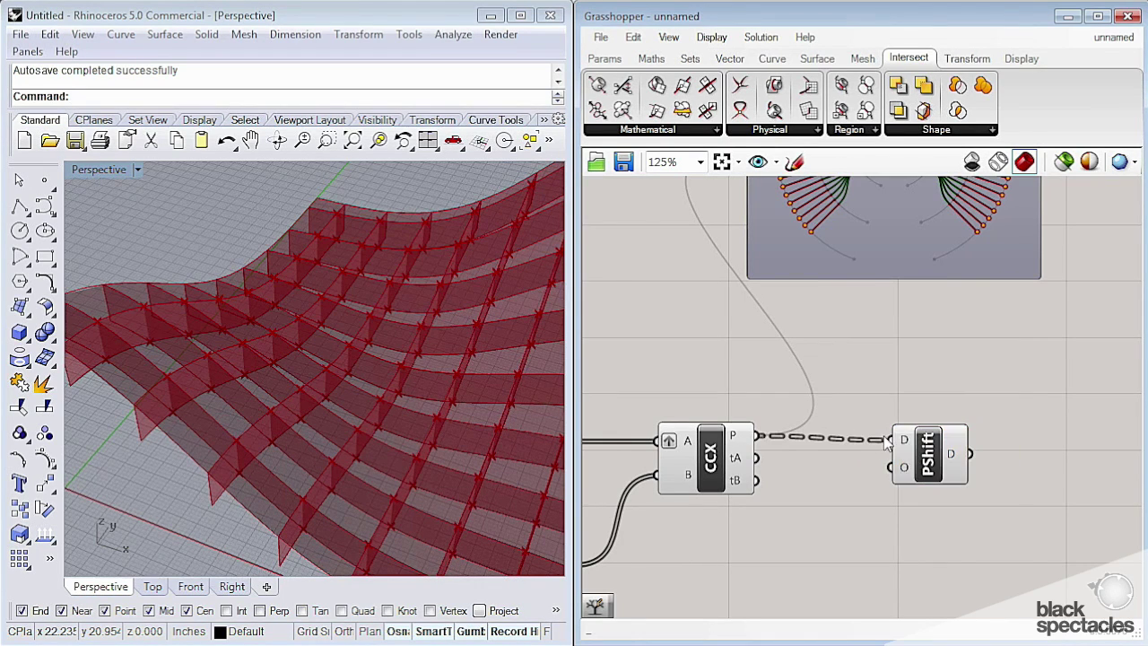
click(923, 449)
Duplicate the Param Viewer beside the original and connect the D output of Shift Paths to the copy
scroll(923, 429, down, 1)
right_drag(958, 397, 903, 459)
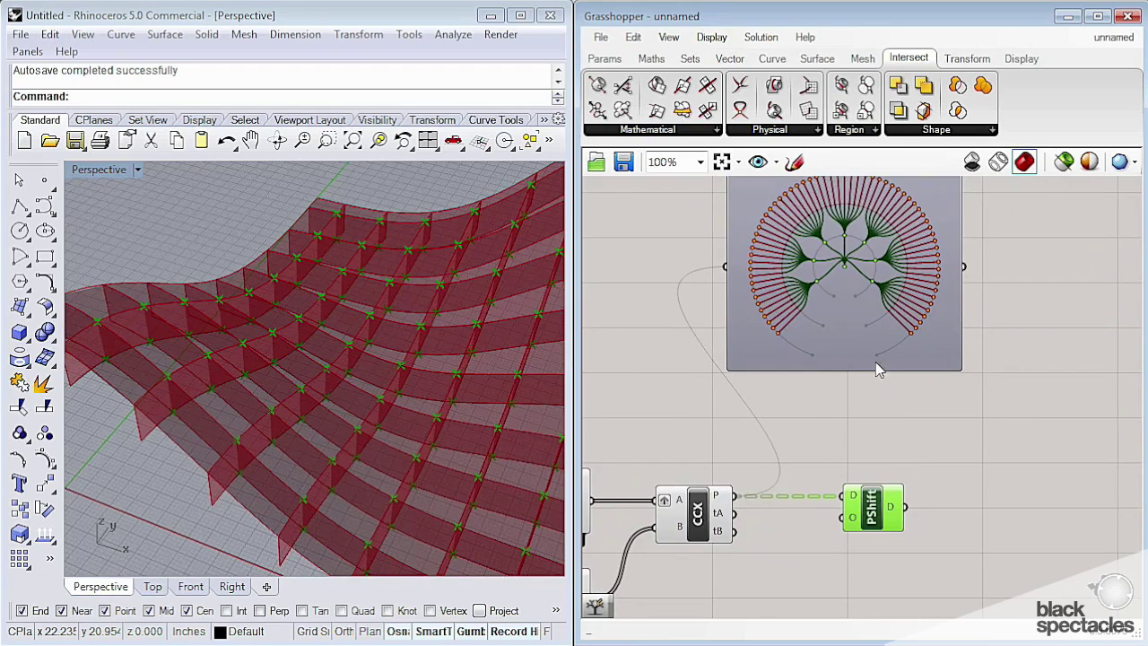
drag(845, 364, 1079, 354)
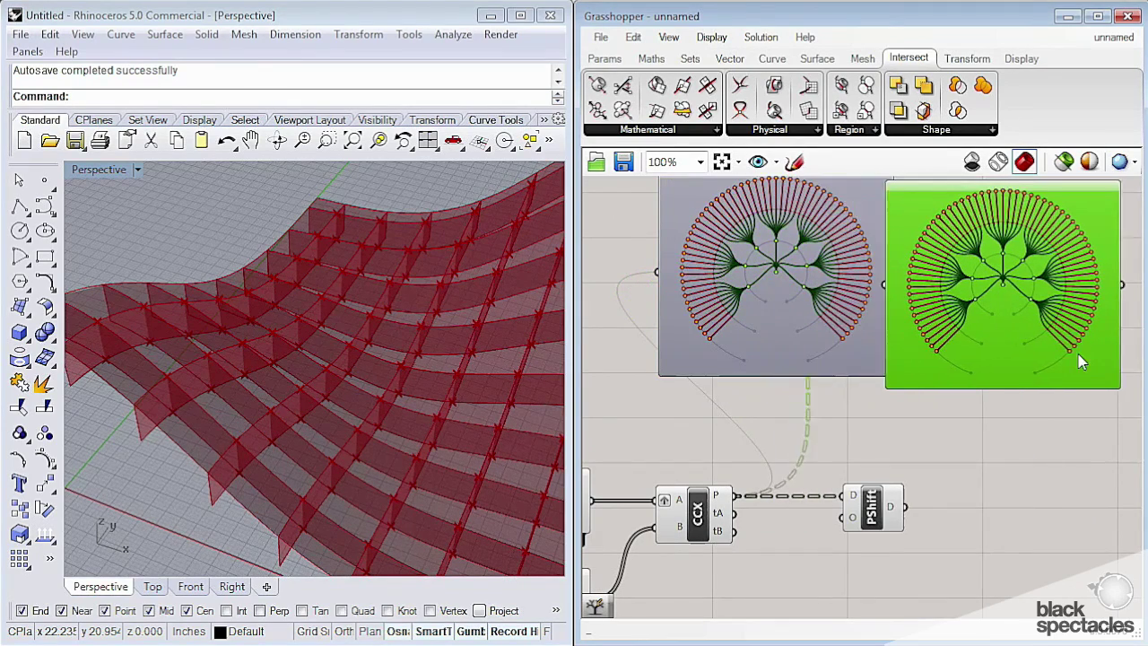
drag(908, 509, 917, 278)
Compare the branch paths of the shifted point tree in the second Param Viewer with the original tree structure
scroll(981, 332, up, 2)
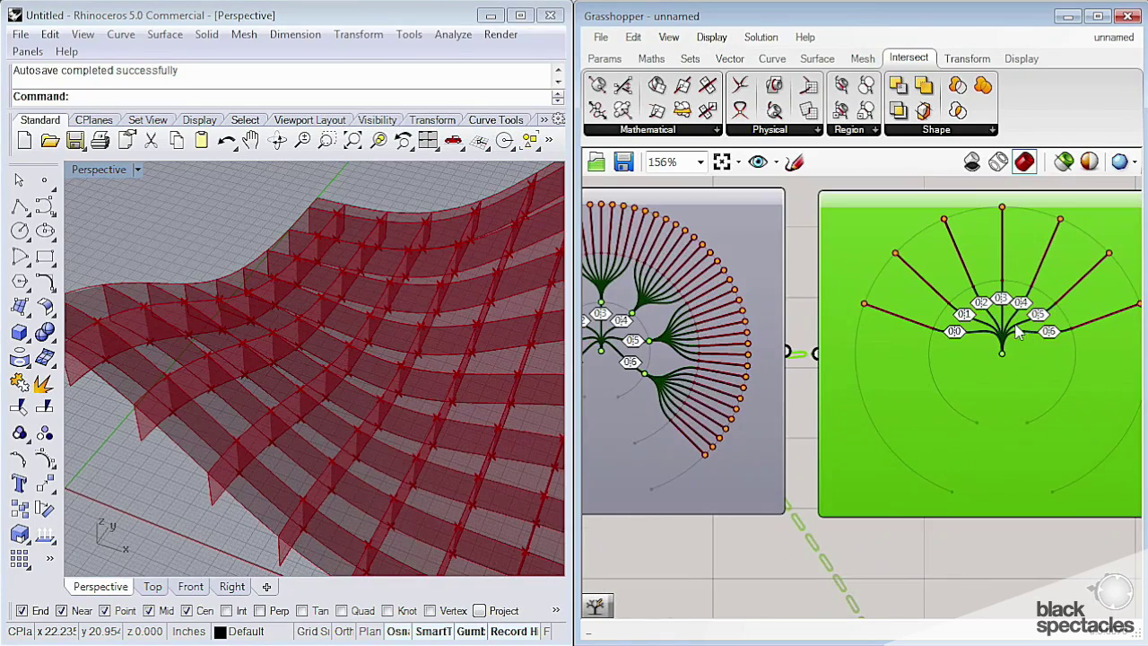
right_drag(943, 354, 893, 300)
scroll(894, 300, up, 3)
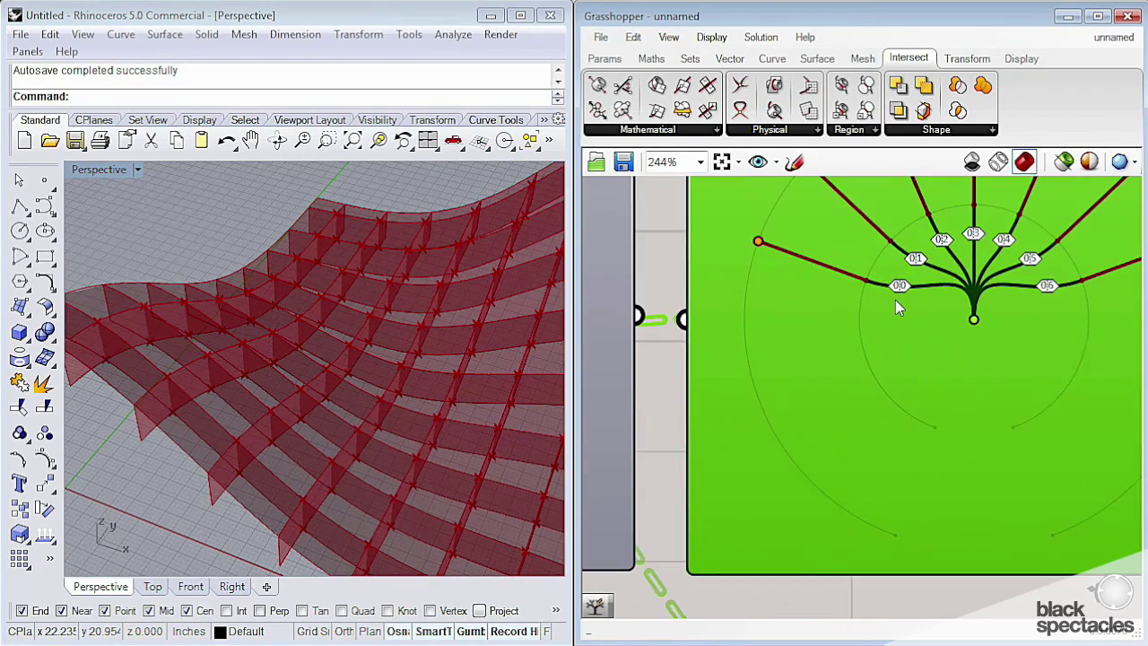
scroll(895, 300, down, 1)
scroll(827, 326, down, 1)
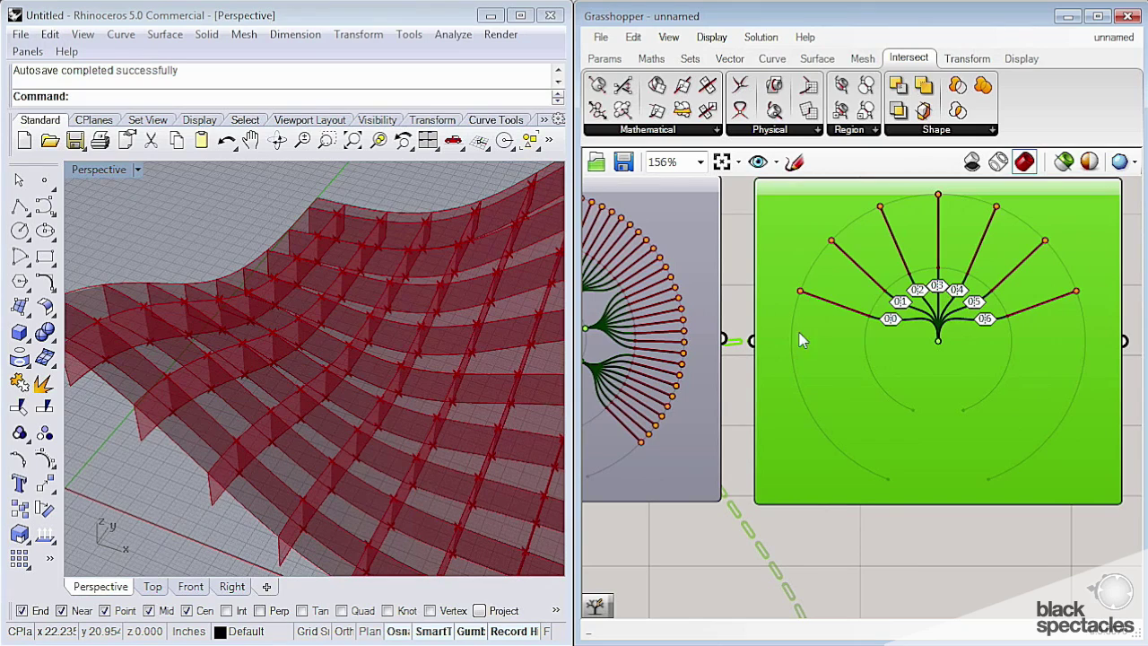
scroll(868, 400, down, 1)
right_drag(832, 408, 861, 317)
right_drag(790, 404, 898, 419)
scroll(898, 419, down, 1)
scroll(850, 466, down, 3)
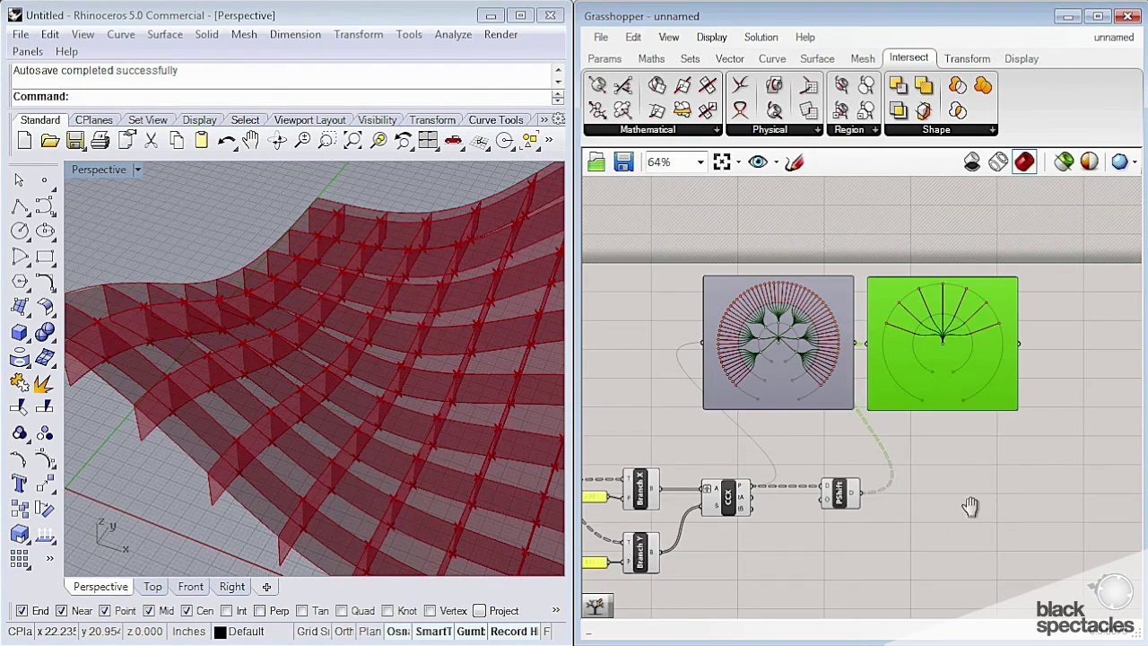
right_drag(970, 507, 916, 408)
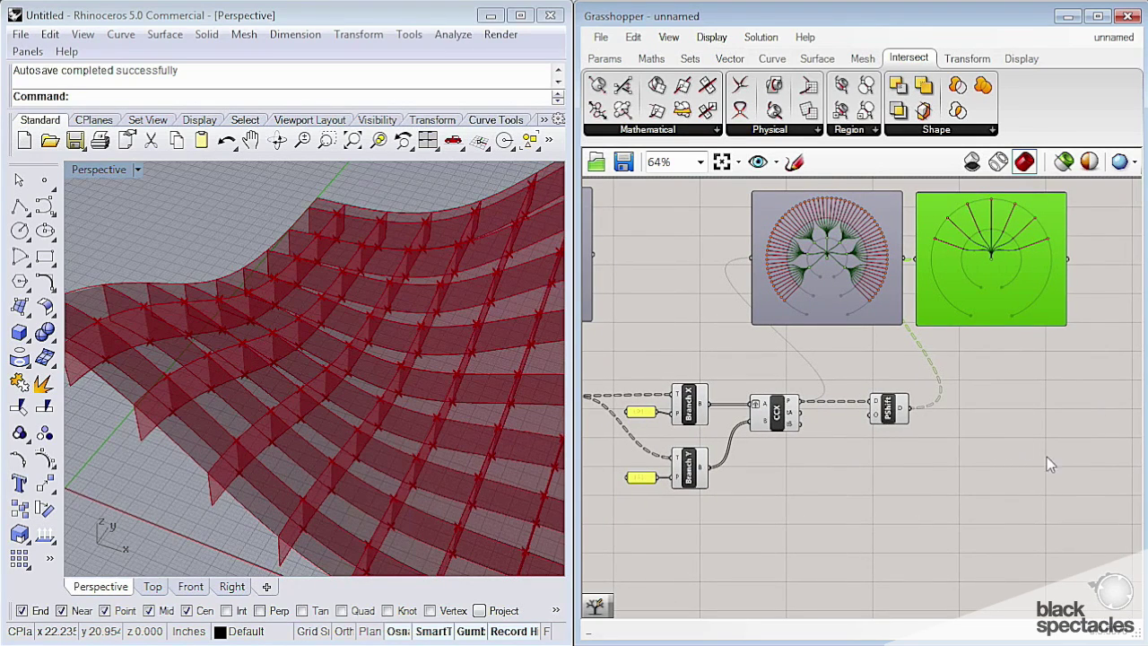
right_drag(1047, 457, 968, 433)
Reposition Shift Paths, add a Clean Tree component beside it, and connect the Shift Paths D output to its T input
click(819, 405)
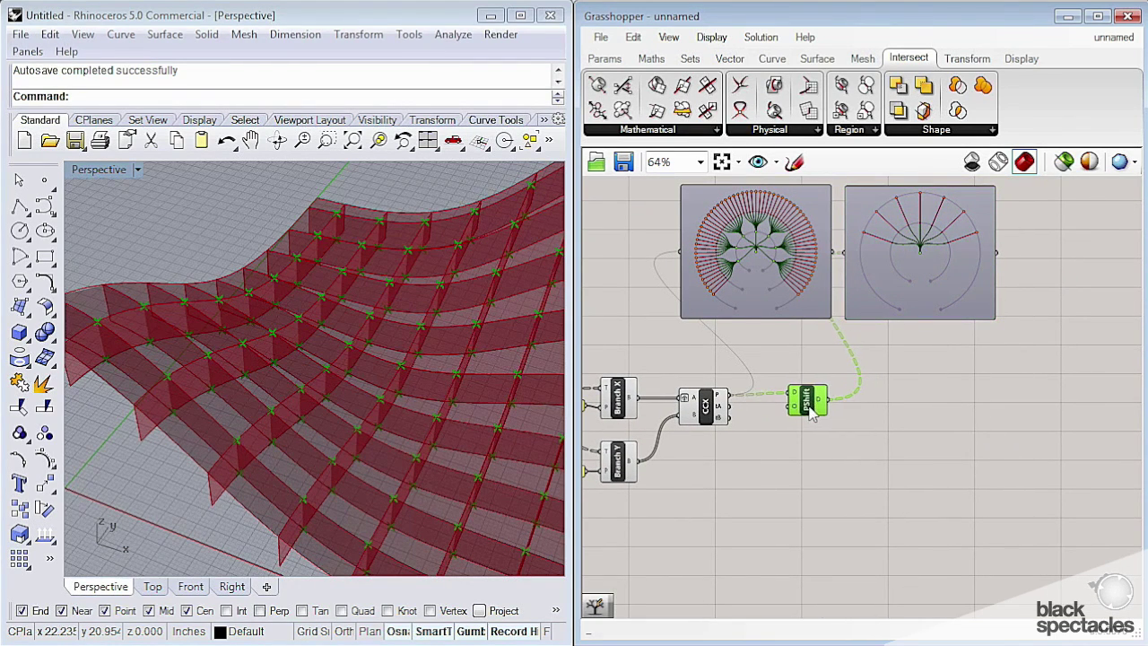
click(928, 406)
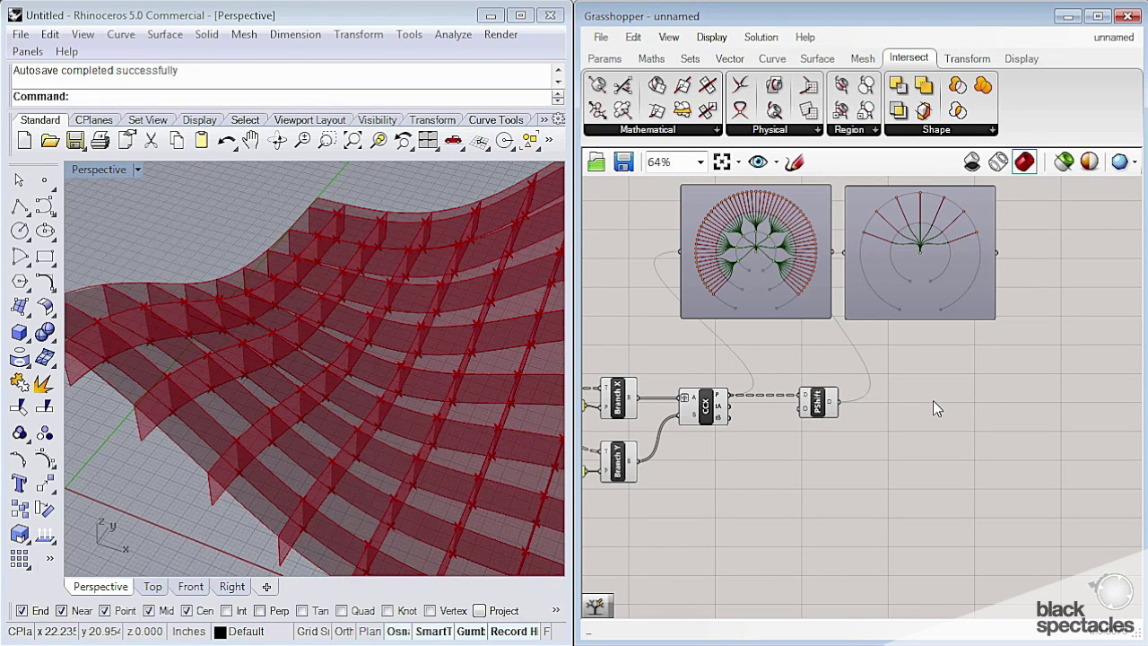
double_click(952, 403)
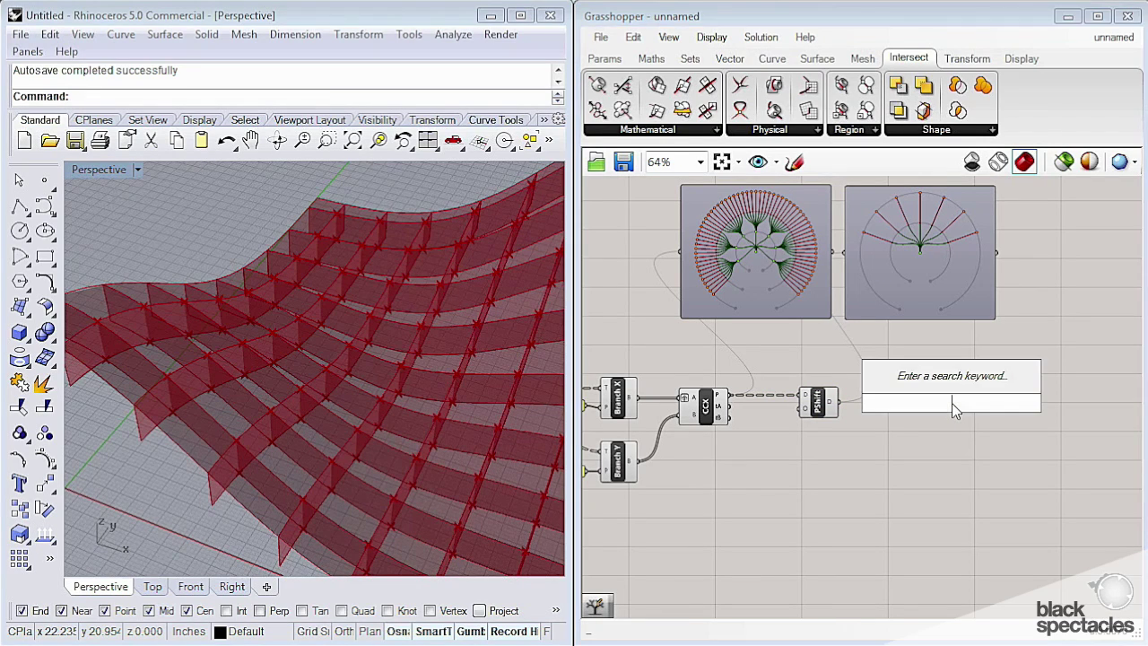
text(clean)
key(Return)
scroll(951, 403, up, 2)
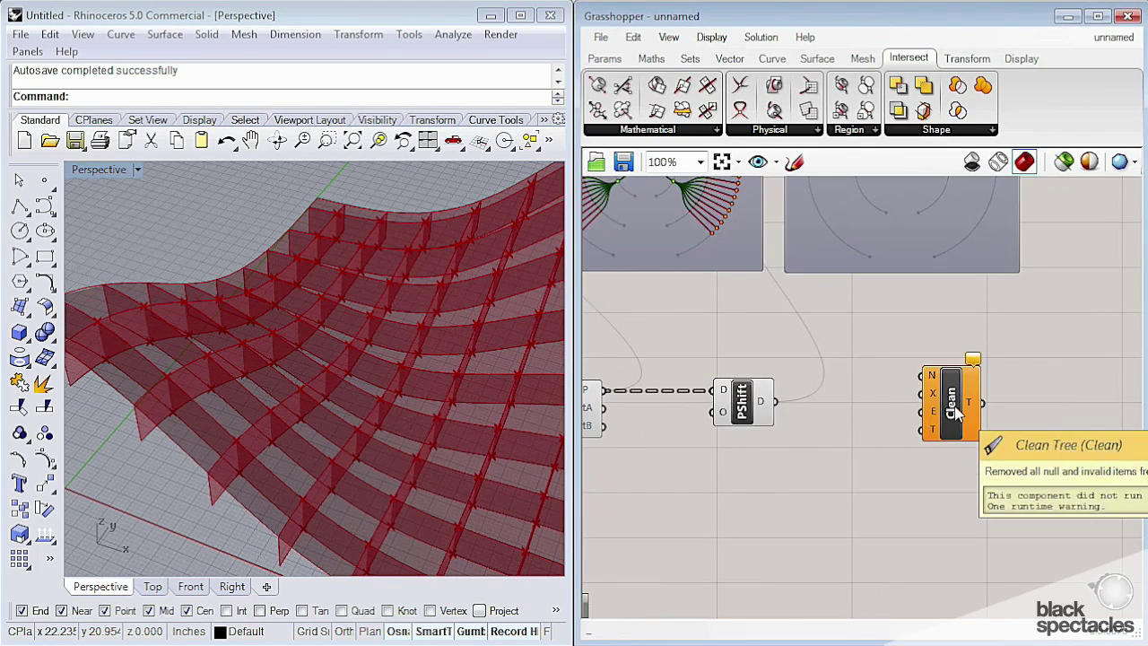
drag(767, 402, 894, 412)
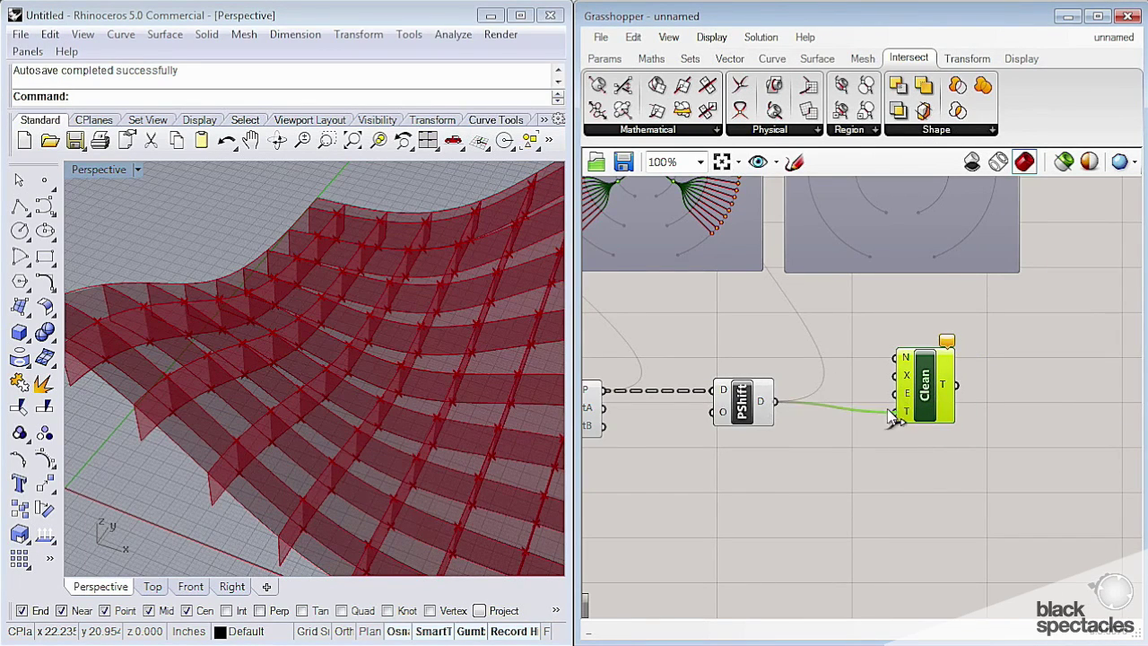
Set the Remove Empty (E) input of the Clean Tree component to True
scroll(895, 411, up, 2)
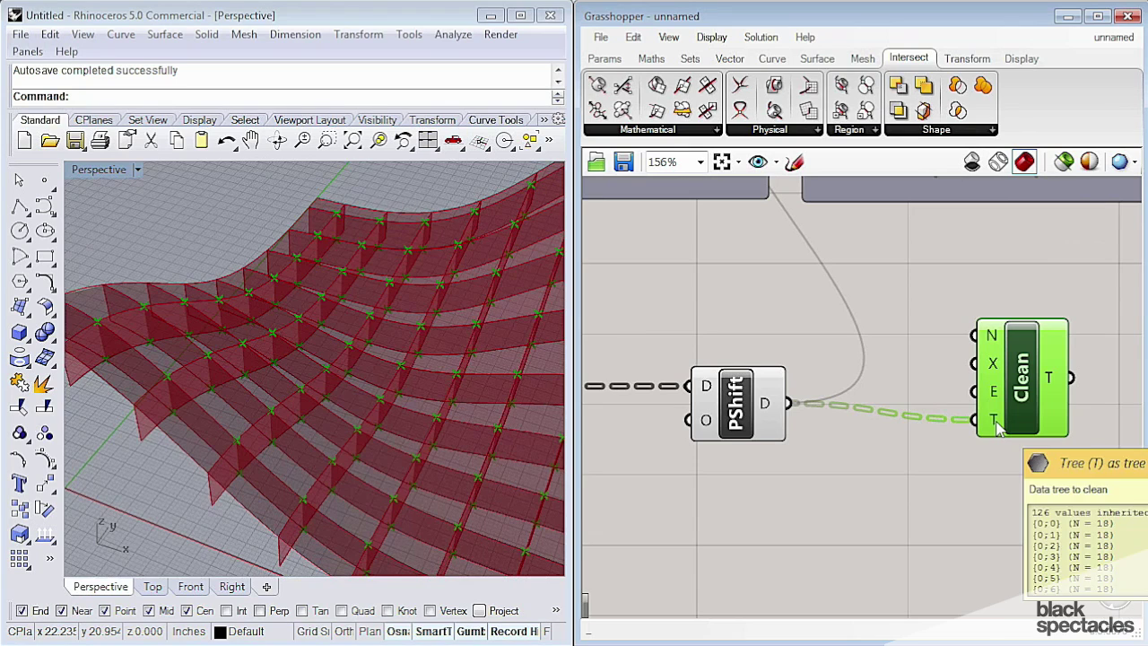
right_drag(997, 421, 877, 413)
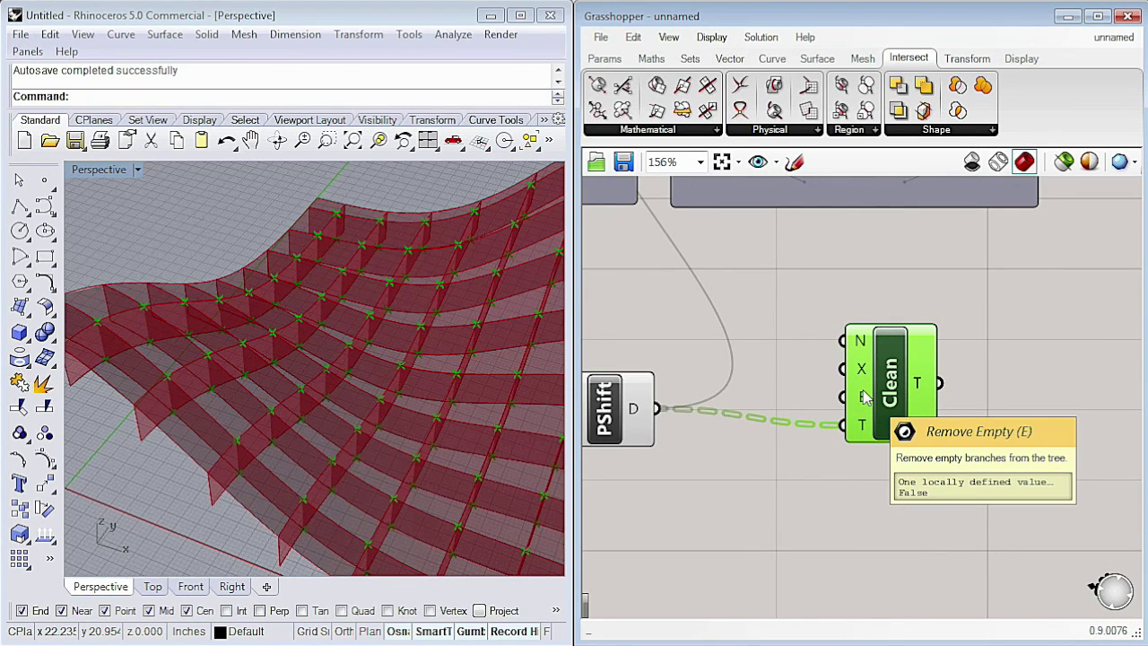
right_click(866, 397)
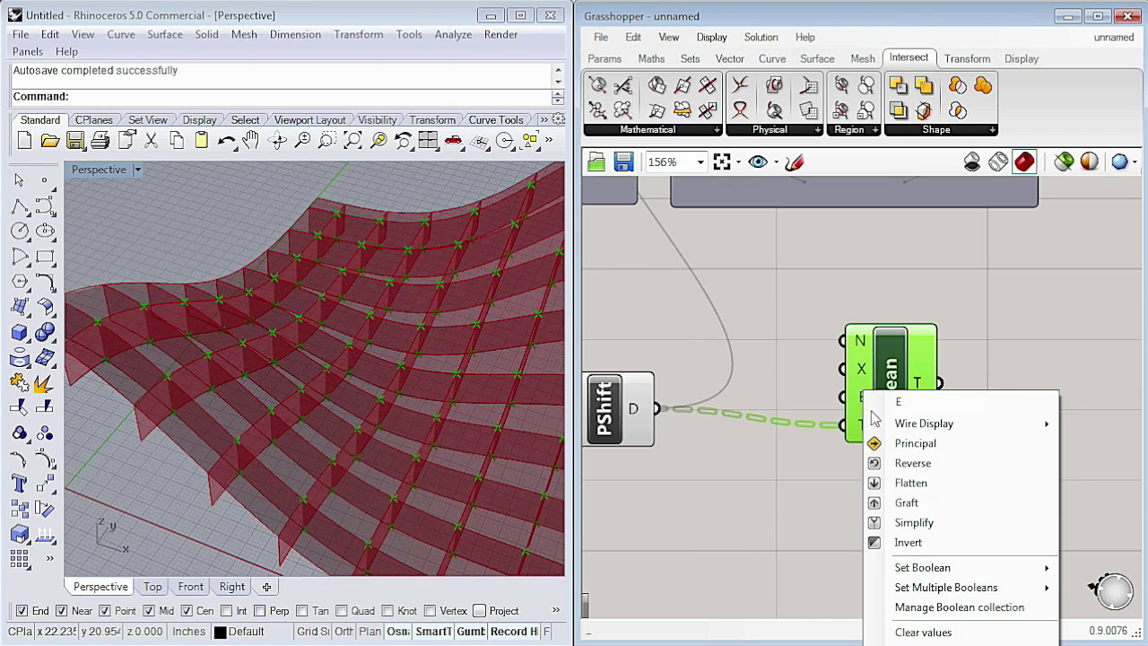
mouse_move(938, 570)
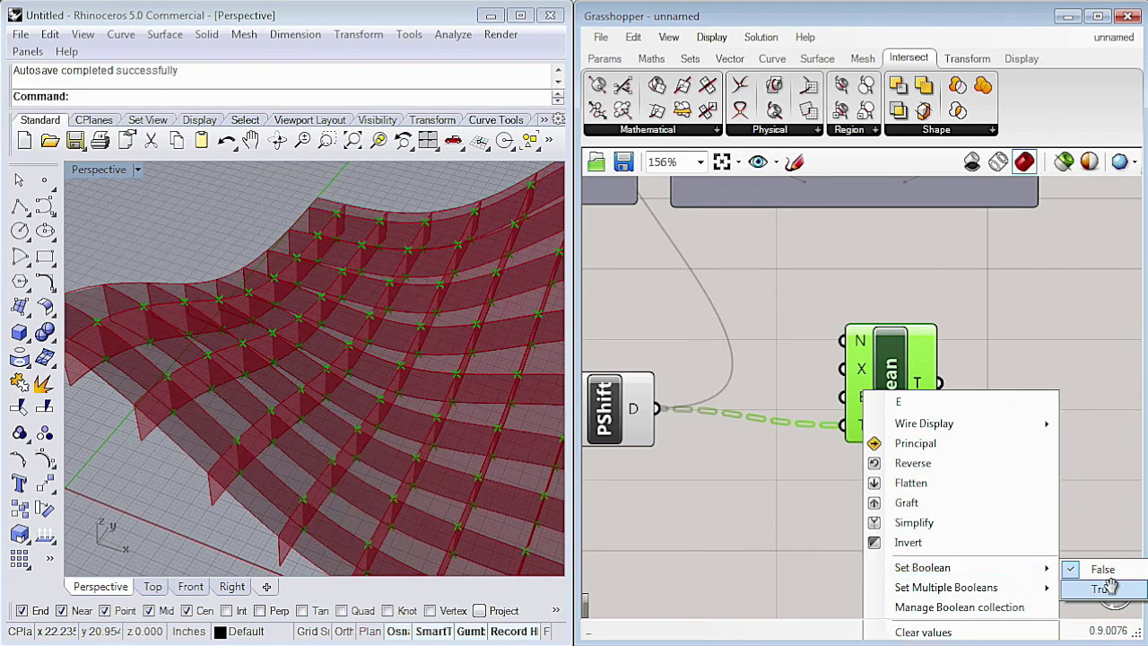
click(1107, 588)
click(914, 404)
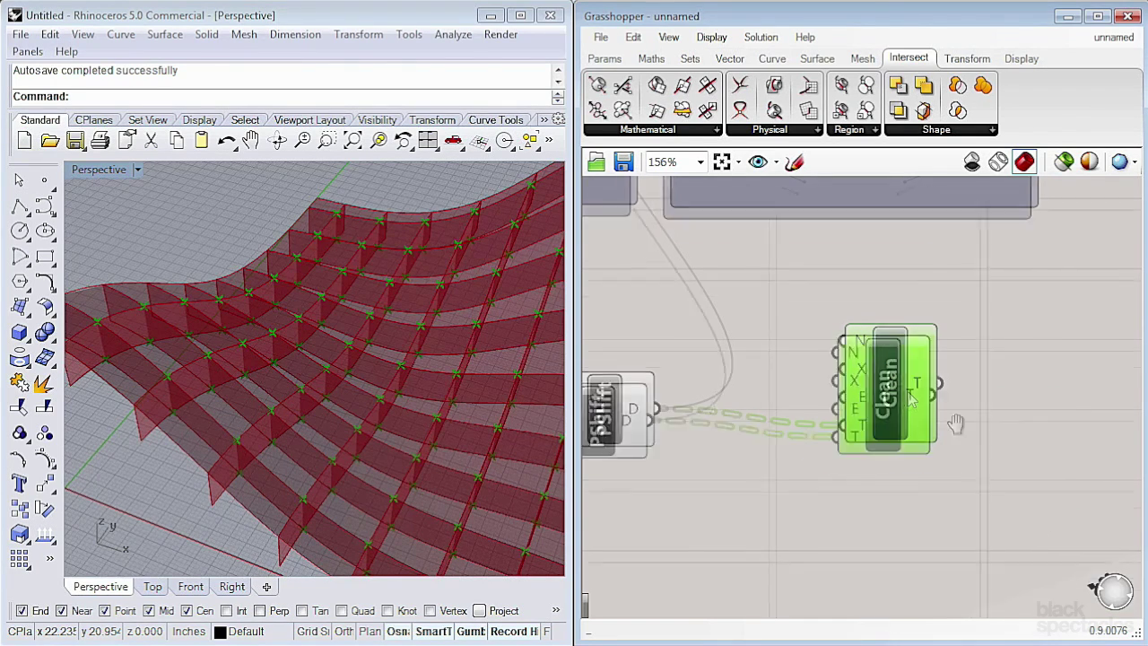
Try the Clean Tree output as the second Param Viewer's source, and reconnect the viewer to the Shift Paths output
scroll(936, 470, down, 2)
right_drag(955, 425, 937, 503)
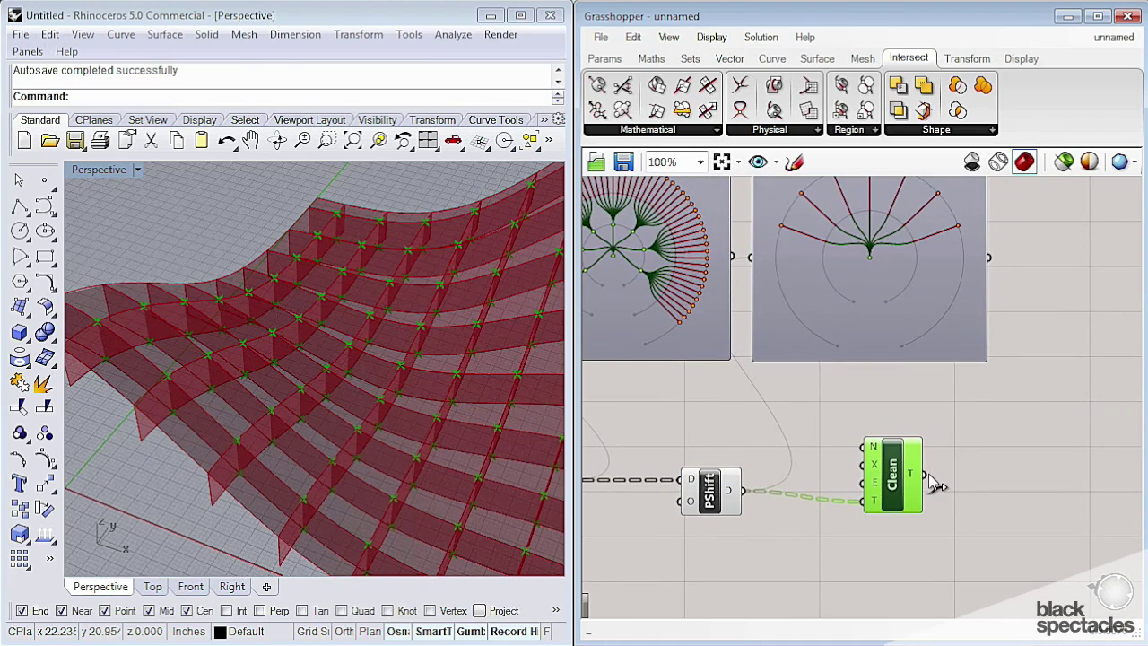
drag(925, 475, 758, 259)
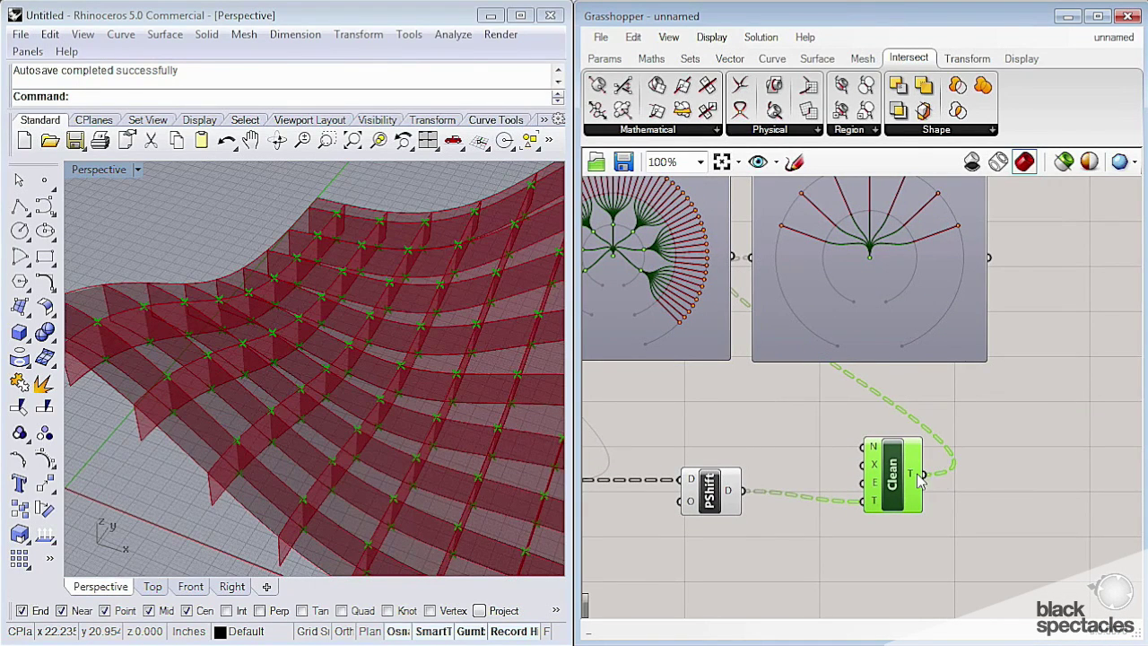
drag(741, 490, 766, 268)
Reposition the second Param Viewer away from the first and align the Clean Tree component with Shift Paths
drag(904, 310, 948, 320)
click(1025, 438)
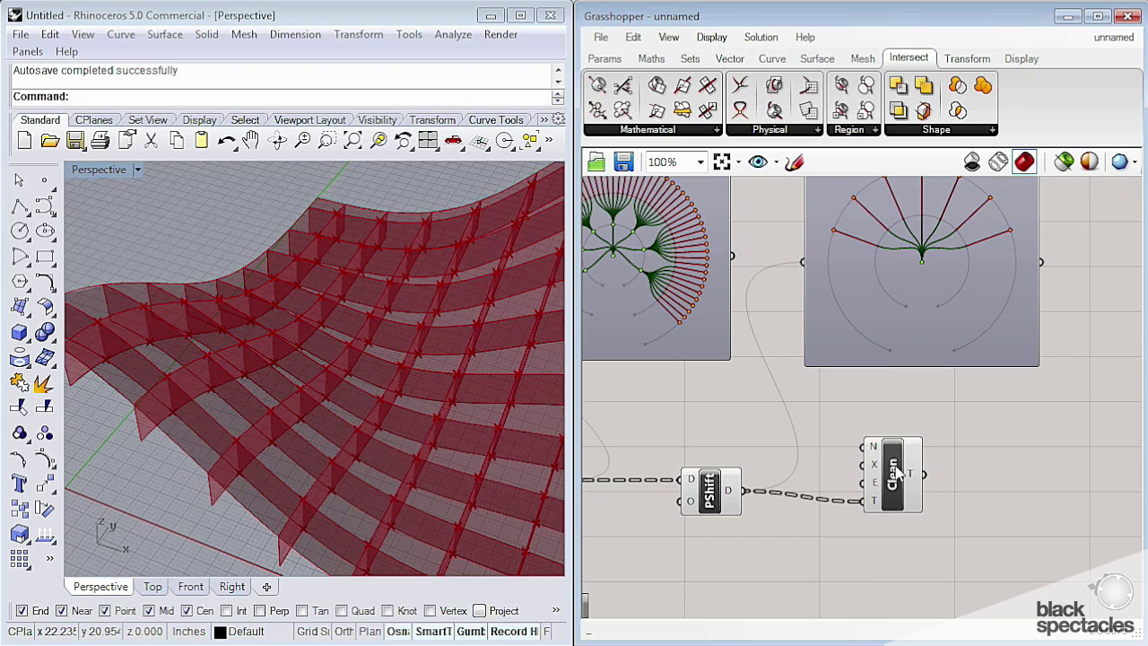
drag(897, 467, 889, 468)
click(1003, 445)
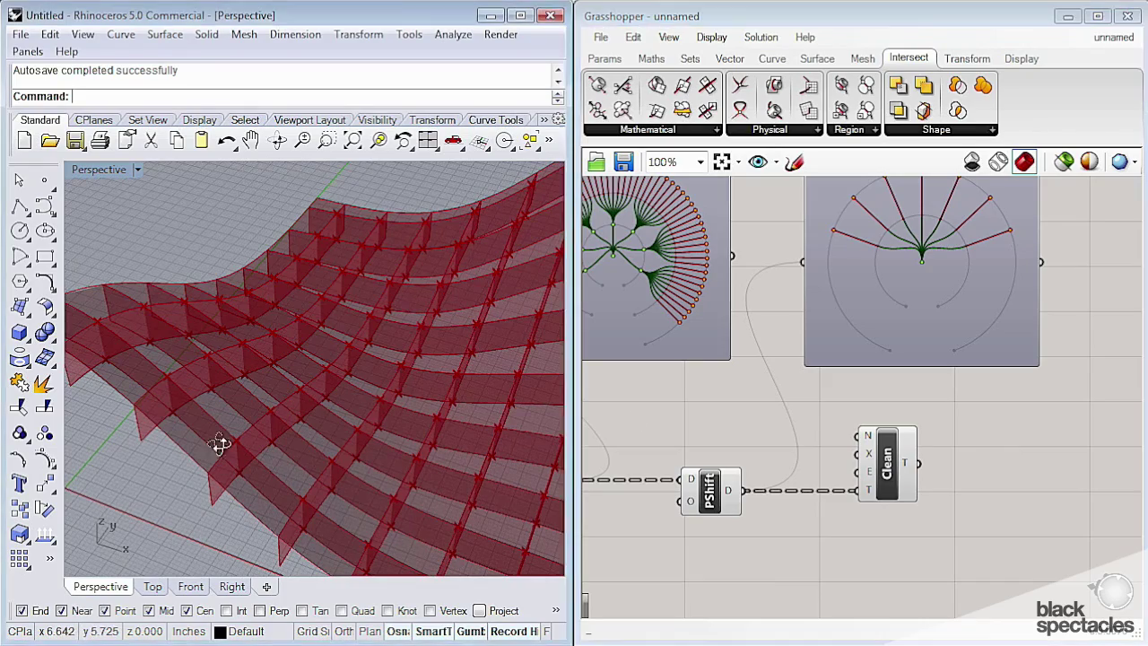
Add a Dispatch component beside Clean Tree and connect the Clean Tree T output to its L input
right_drag(221, 443, 249, 369)
right_drag(984, 471, 922, 444)
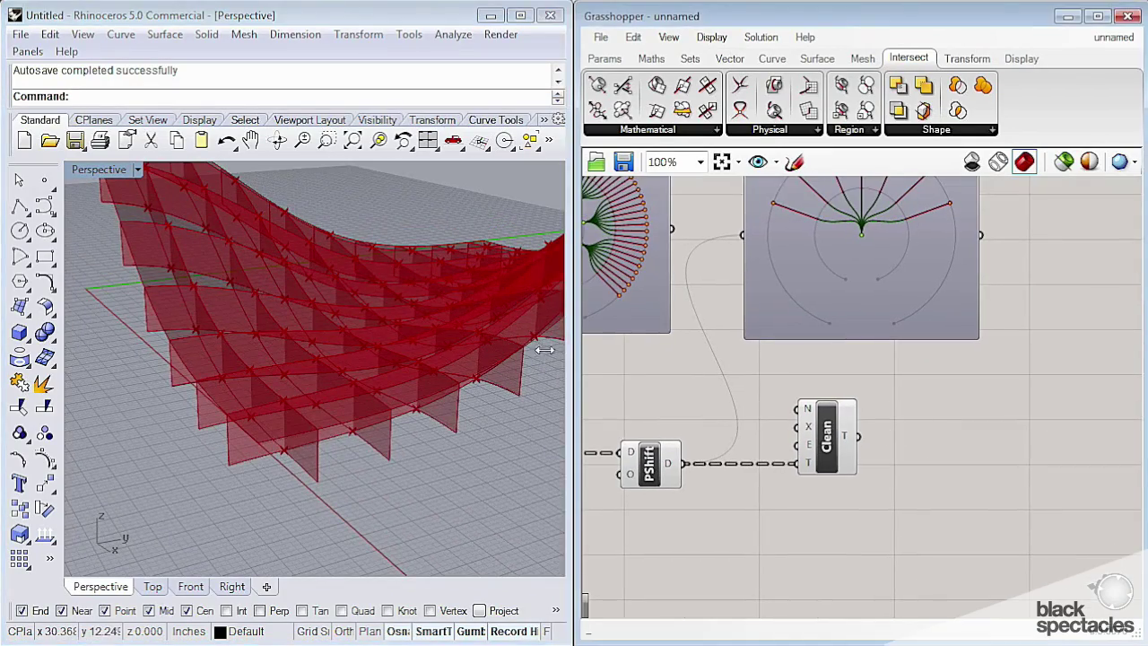
right_drag(318, 394, 347, 417)
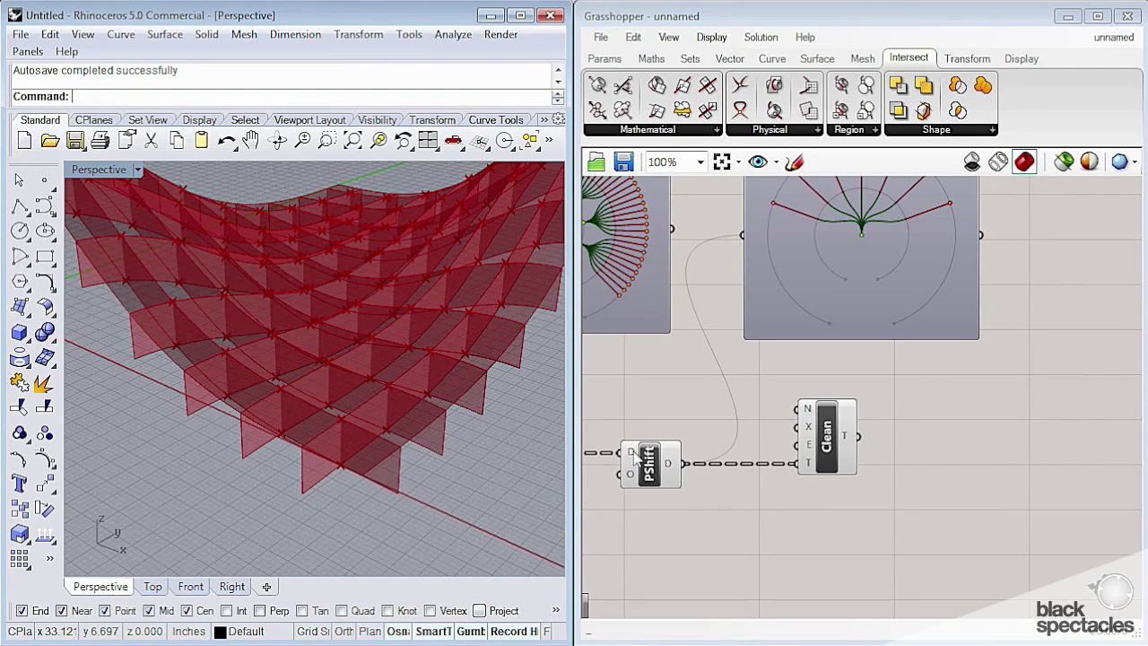
right_drag(634, 451, 722, 442)
right_drag(992, 447, 801, 421)
scroll(800, 422, down, 1)
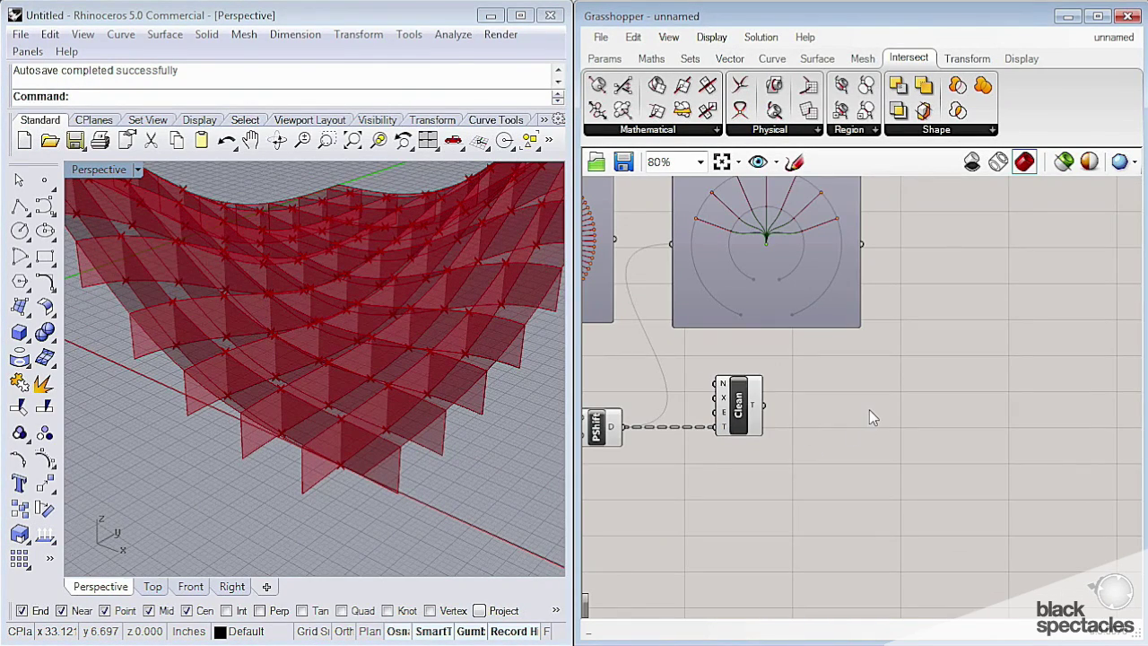
double_click(869, 410)
text(dispat)
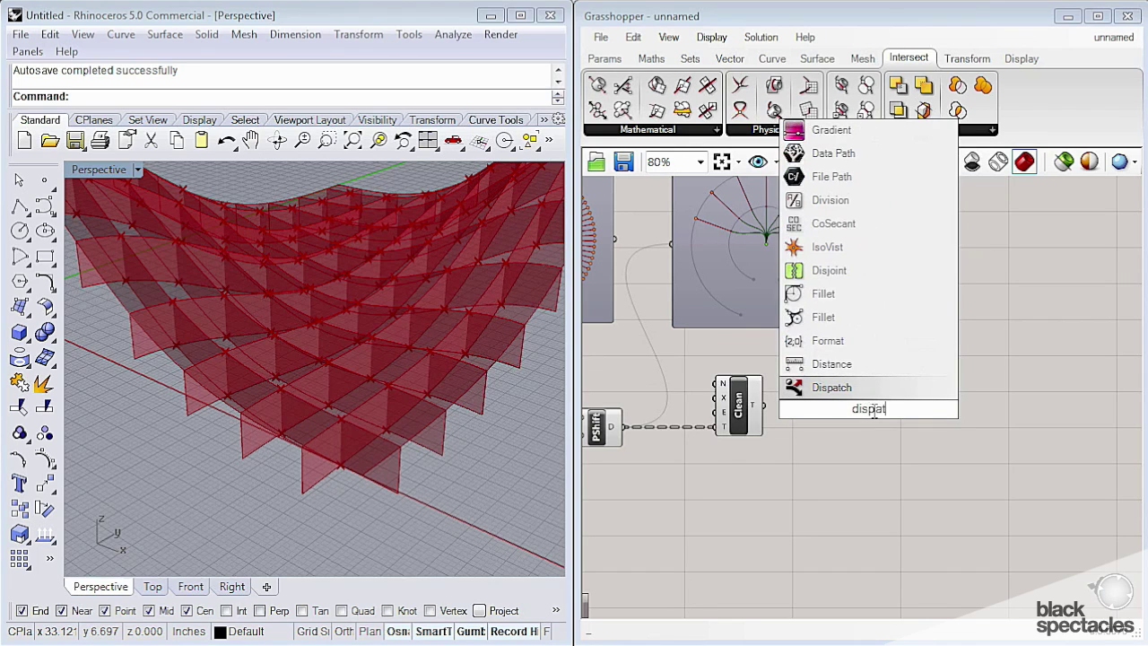
text(ch)
key(Return)
scroll(875, 415, up, 2)
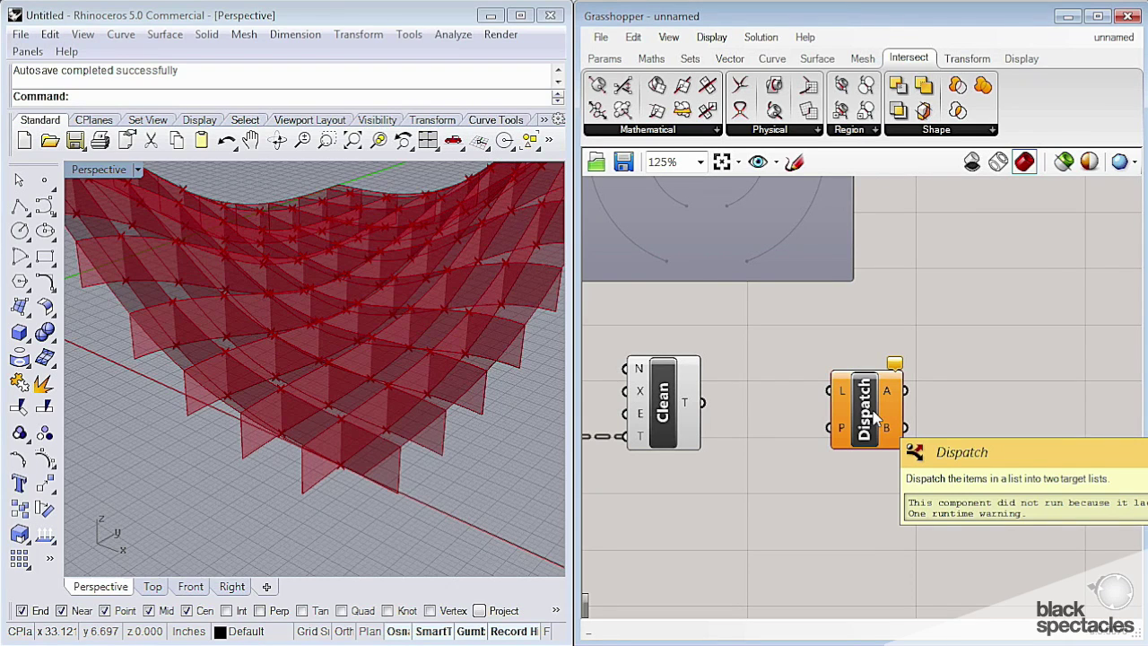
right_drag(384, 448, 247, 444)
drag(705, 409, 831, 391)
Examine the Dispatch component's pattern input and its A and B outputs against the intersection points on the ribs
scroll(905, 386, down, 2)
right_drag(422, 395, 423, 456)
right_drag(891, 475, 905, 411)
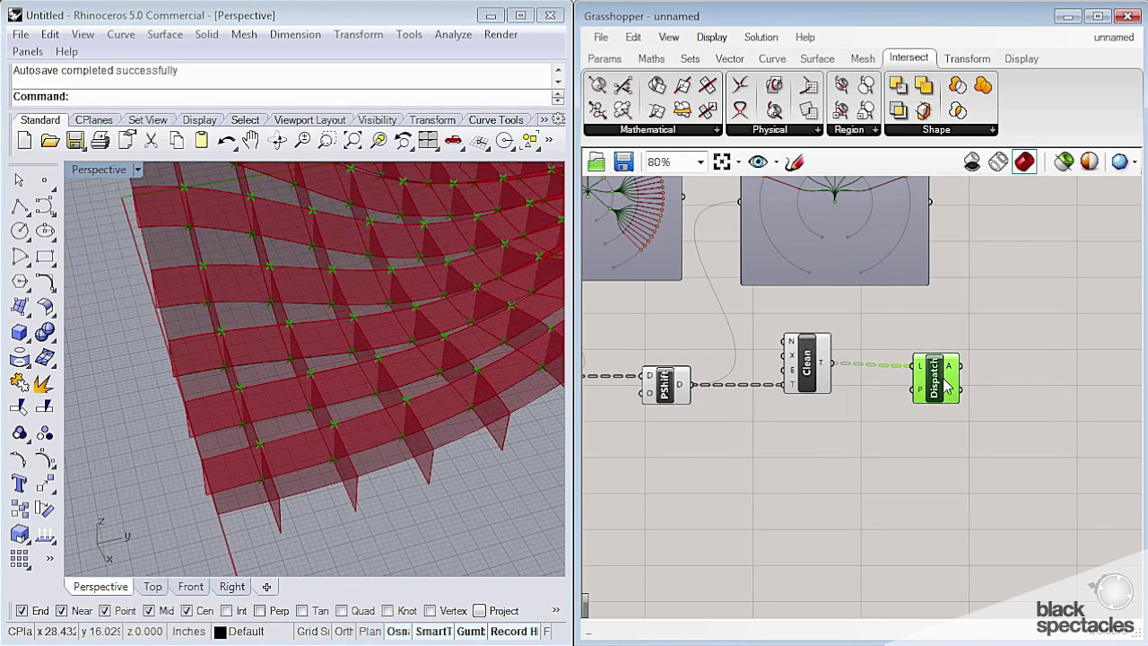
scroll(933, 377, up, 4)
mouse_move(869, 446)
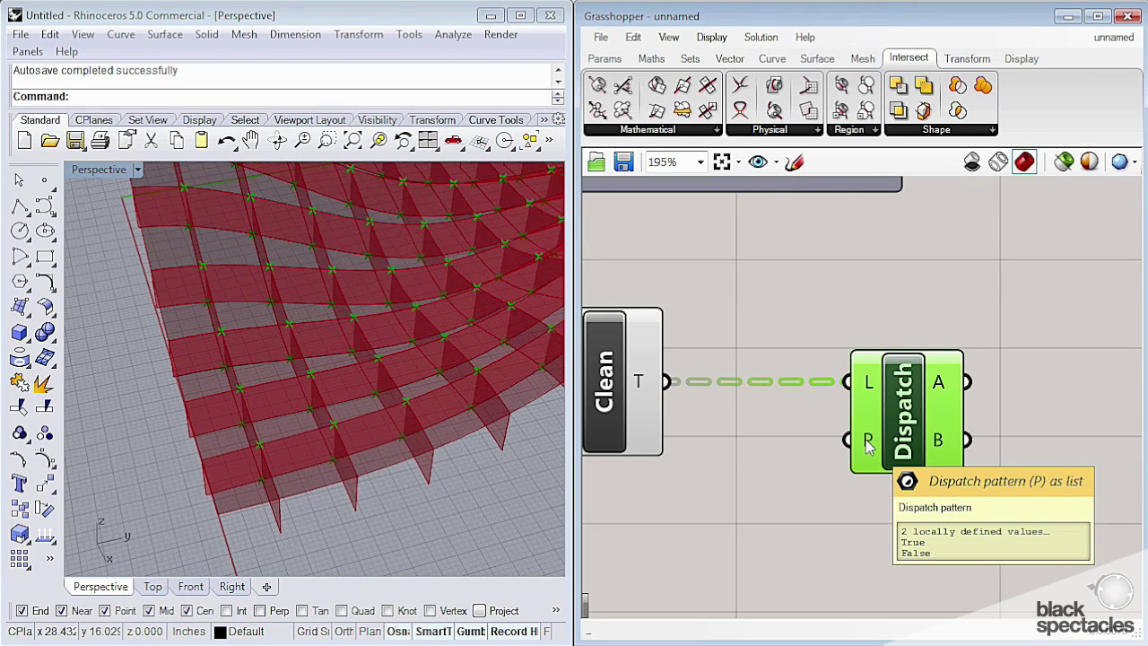
mouse_move(945, 377)
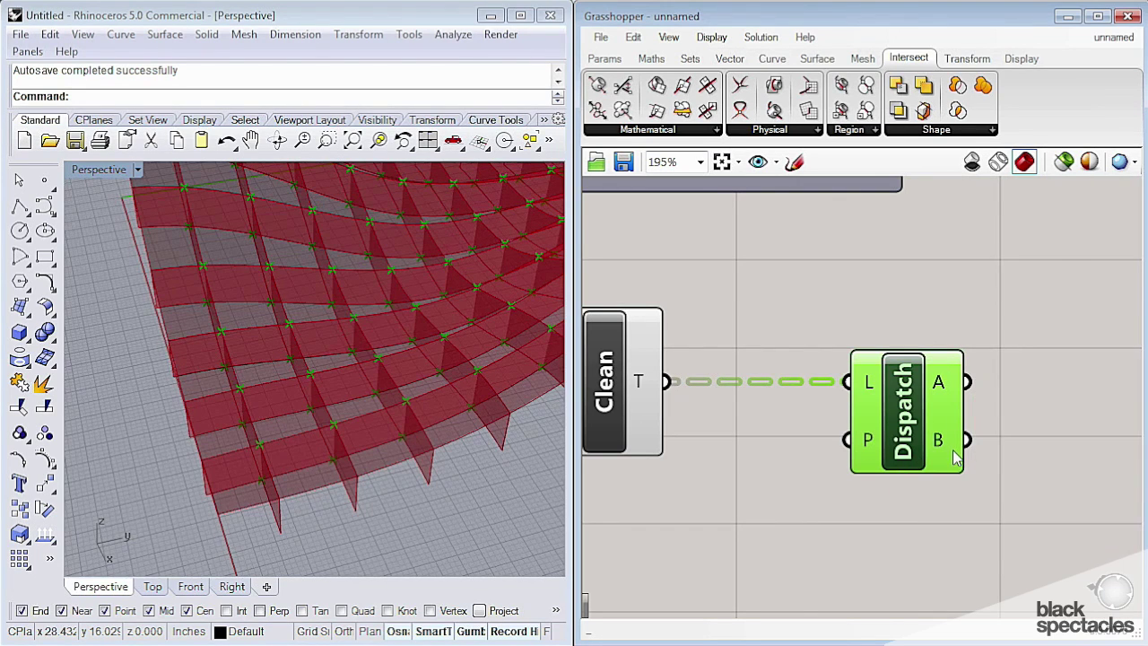
drag(949, 448, 960, 408)
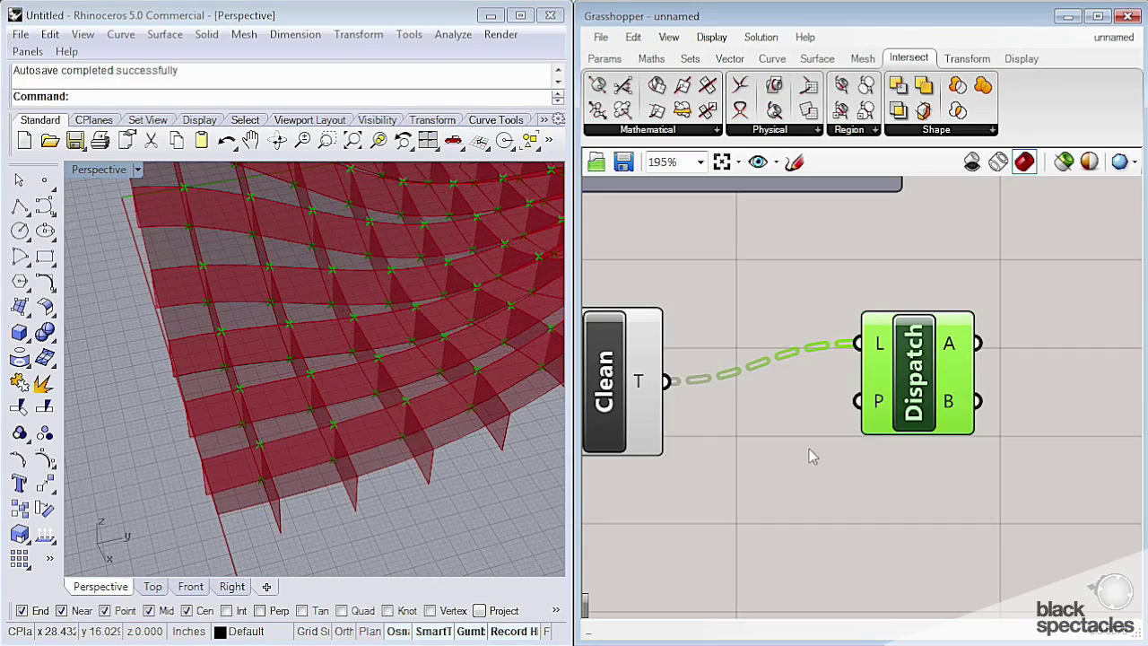
right_drag(809, 448, 793, 473)
right_drag(367, 446, 323, 479)
drag(920, 423, 919, 462)
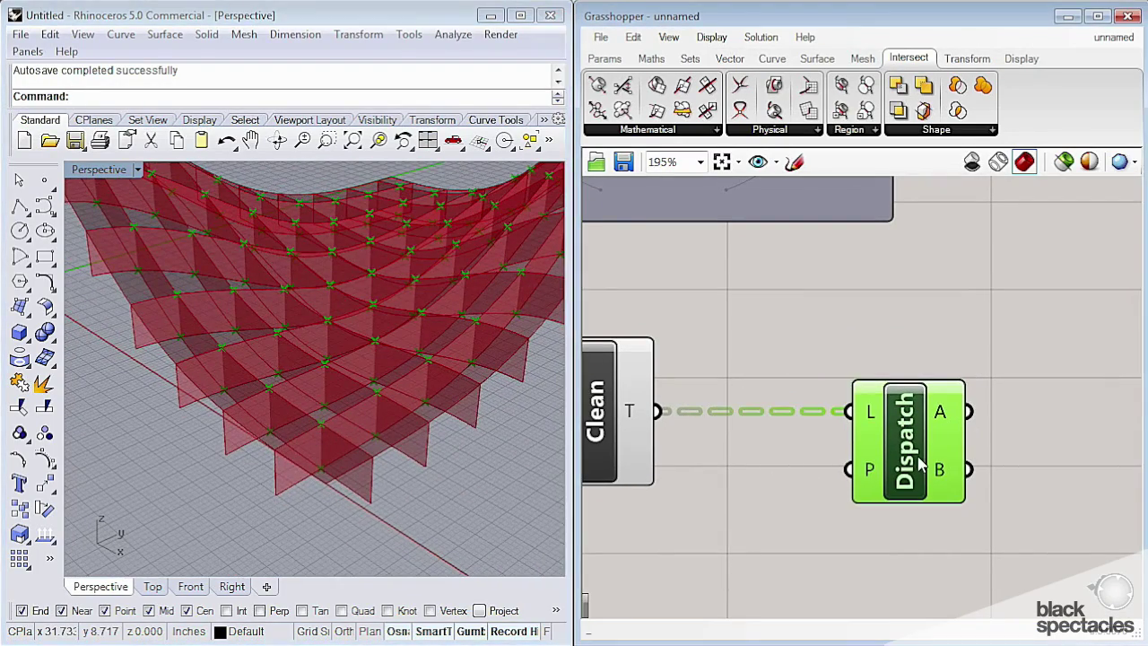
click(967, 326)
Add a List Item component below Dispatch, connect the Clean Tree T output to its L input, and align it under Dispatch
scroll(967, 327, down, 3)
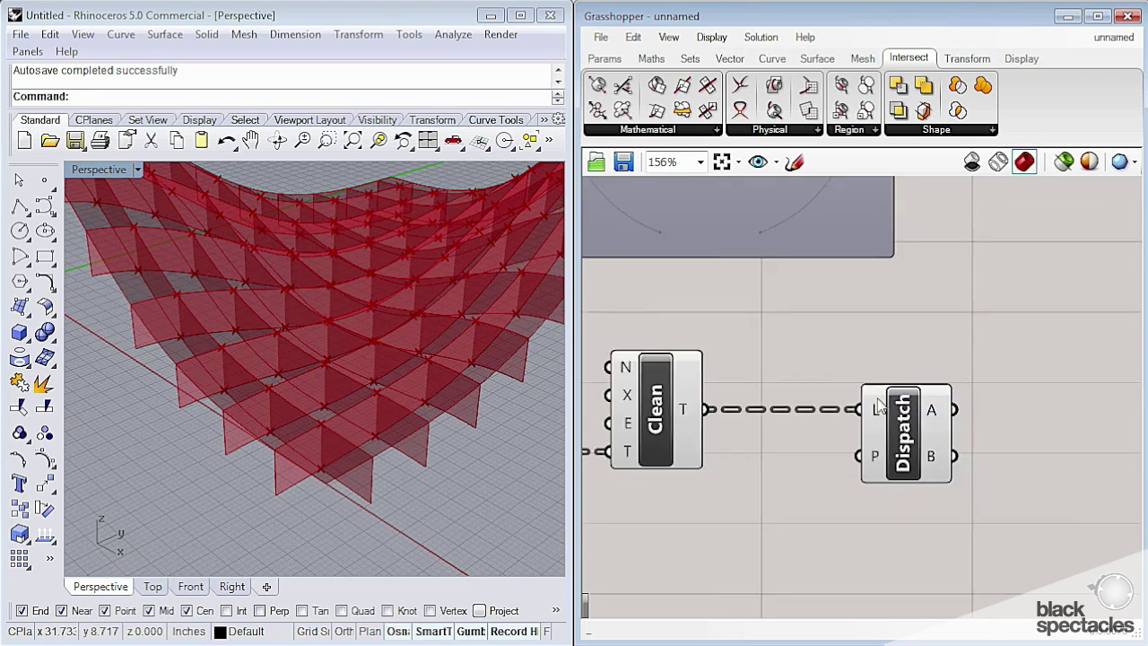
double_click(871, 497)
text(item)
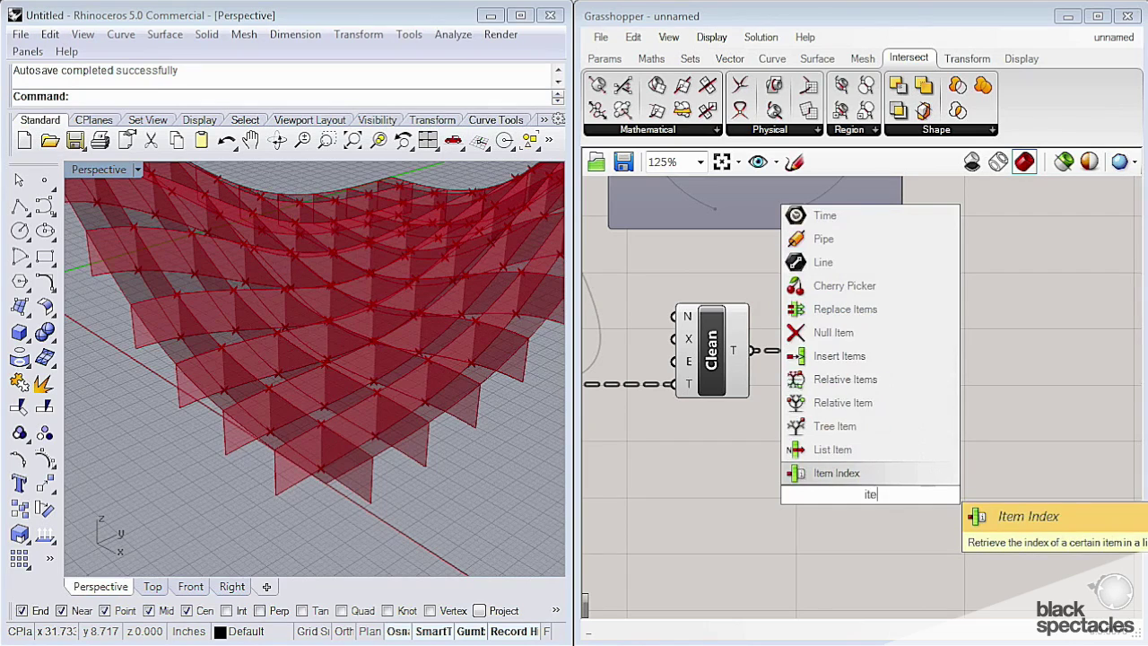
key(Return)
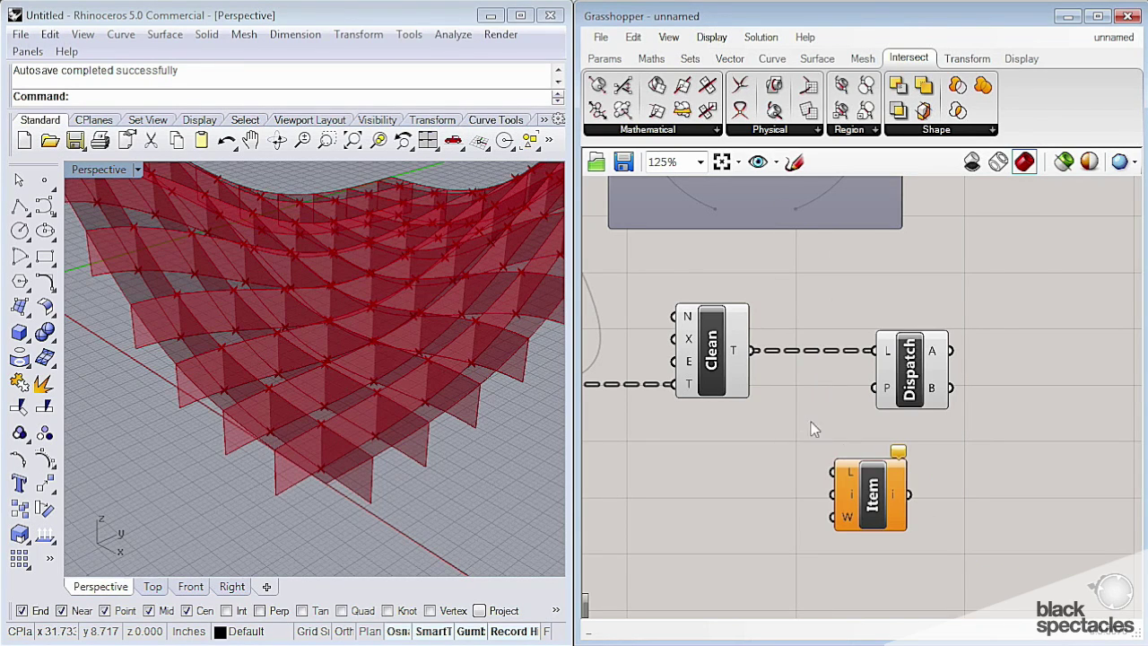
drag(754, 350, 834, 472)
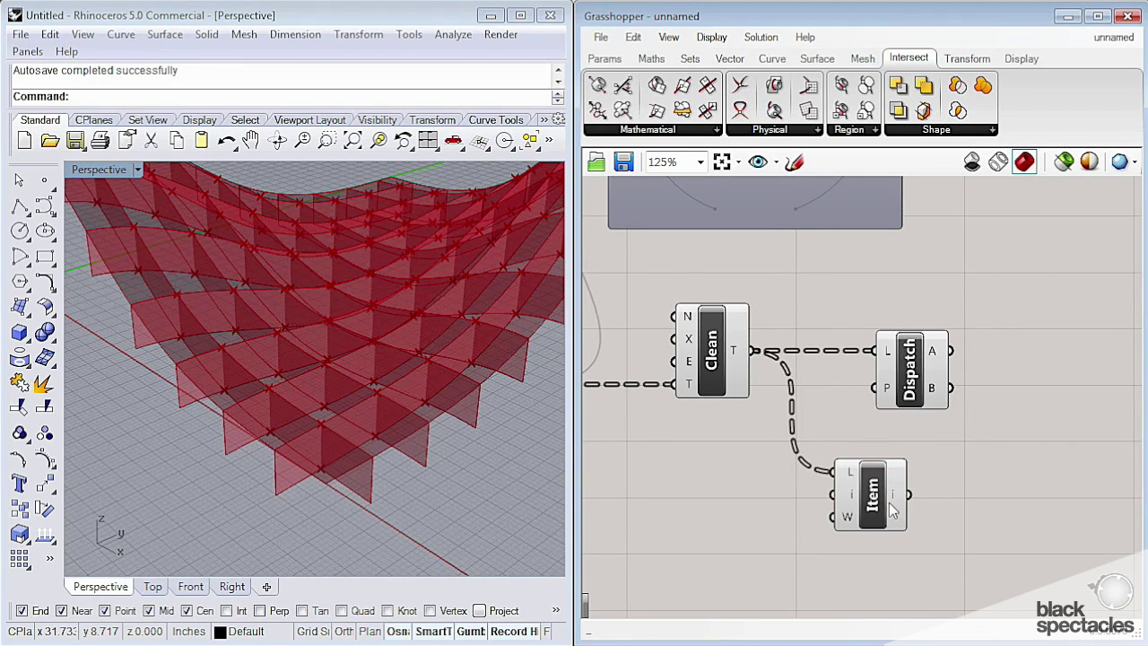
drag(893, 510, 938, 508)
click(811, 518)
Add a number slider from the value 10, connect it to List Item's i input, and set it to 6
double_click(738, 542)
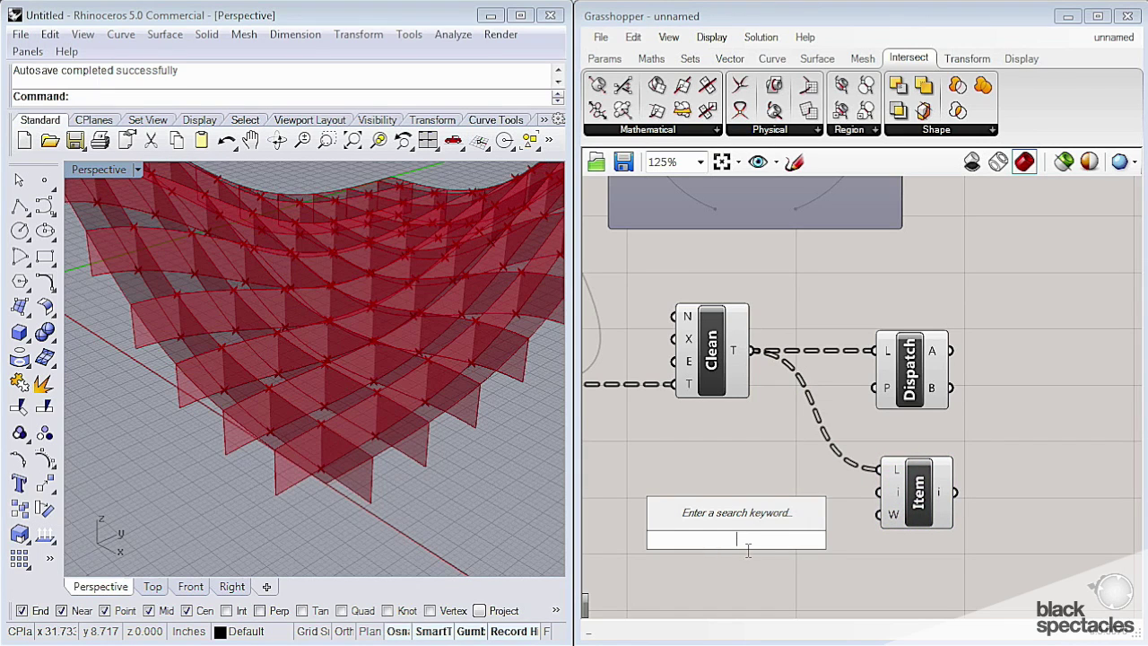
text(10)
key(Return)
drag(739, 539, 676, 529)
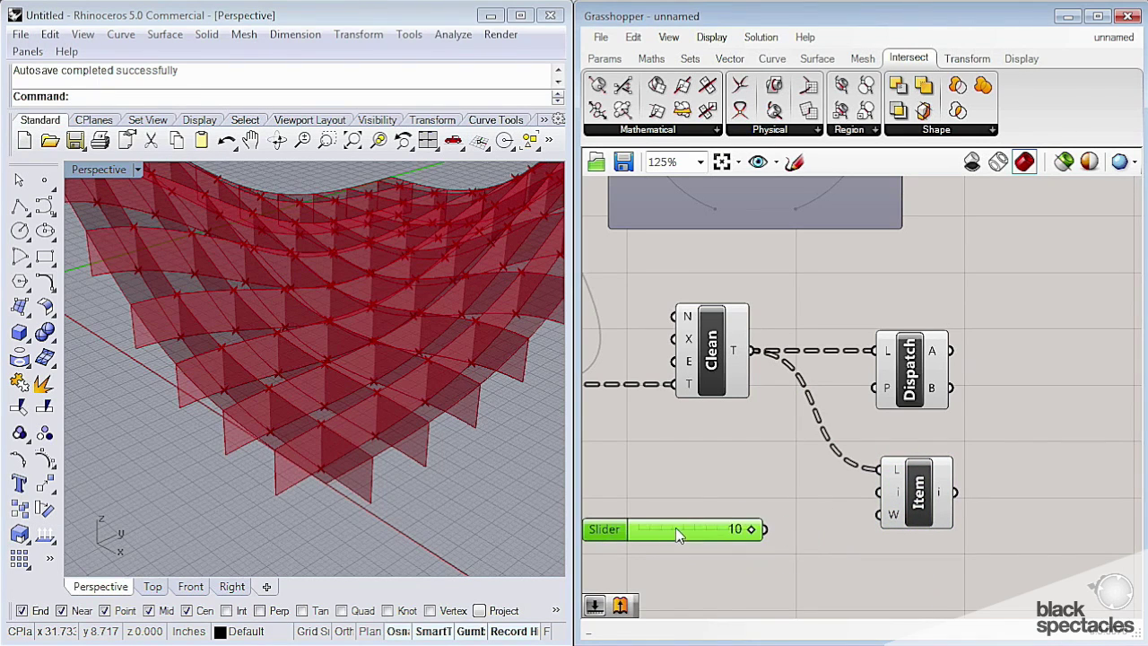
drag(752, 529, 879, 493)
click(911, 480)
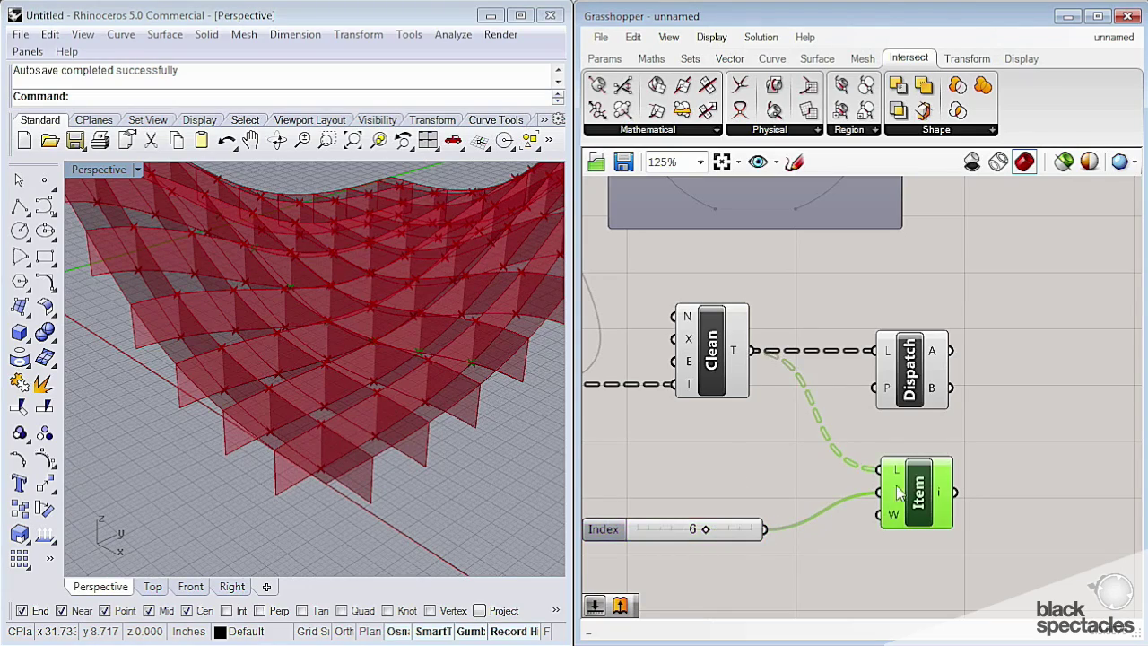
Set the Index slider to 2 and examine which intersection point List Item picks on each rib
right_drag(701, 438, 658, 506)
right_drag(405, 408, 346, 397)
scroll(311, 440, down, 4)
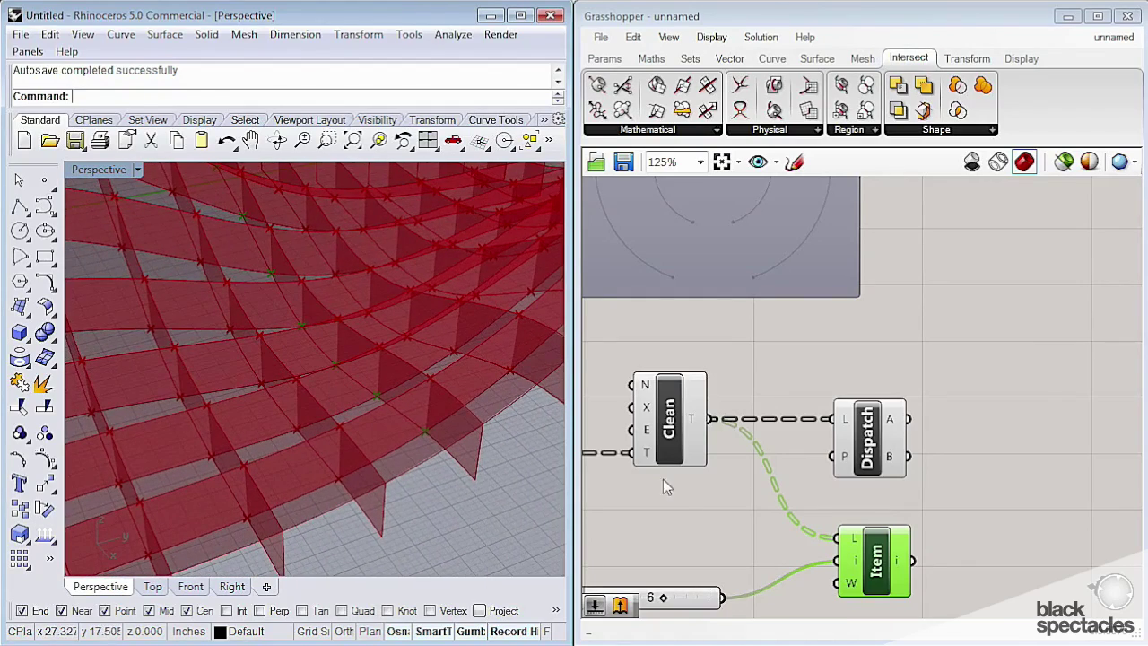
right_drag(730, 524, 780, 468)
drag(716, 543, 671, 549)
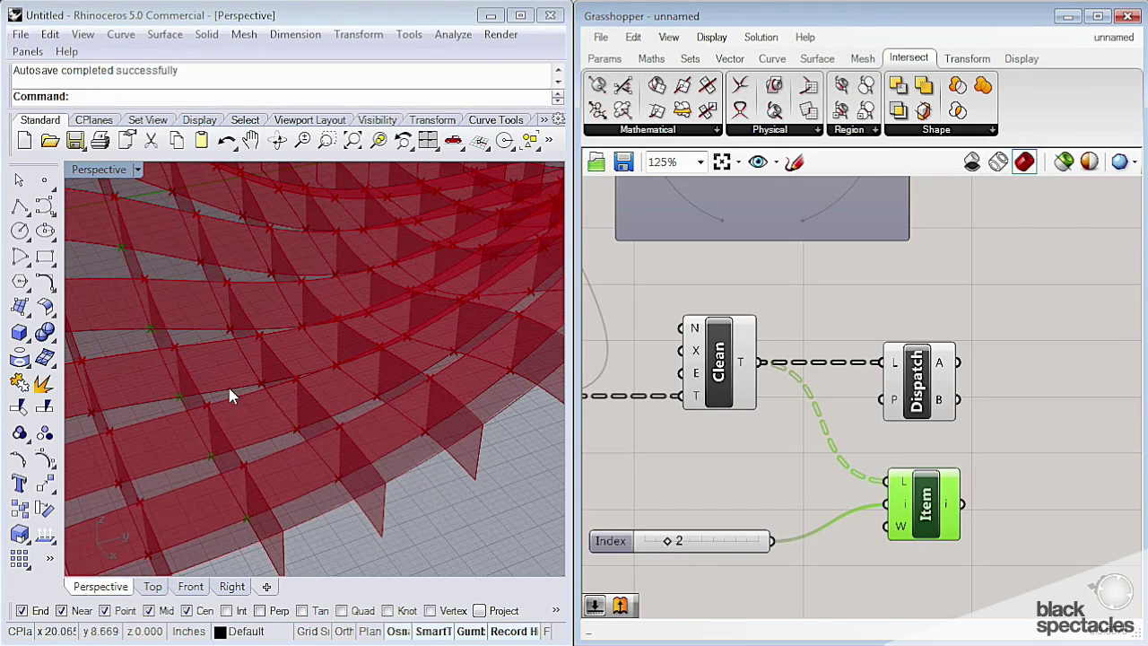
right_drag(230, 392, 377, 354)
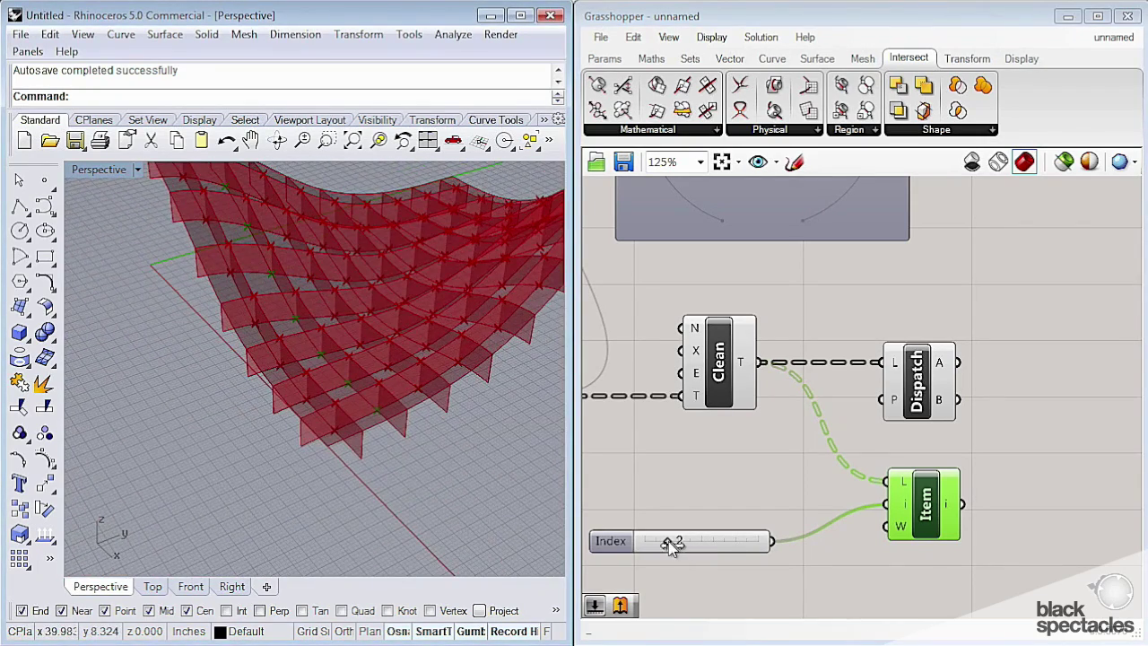
Set the Index slider to 0 and examine the first intersection points at the ribs' near ends
drag(667, 541, 645, 542)
scroll(330, 417, up, 5)
right_drag(334, 431, 329, 438)
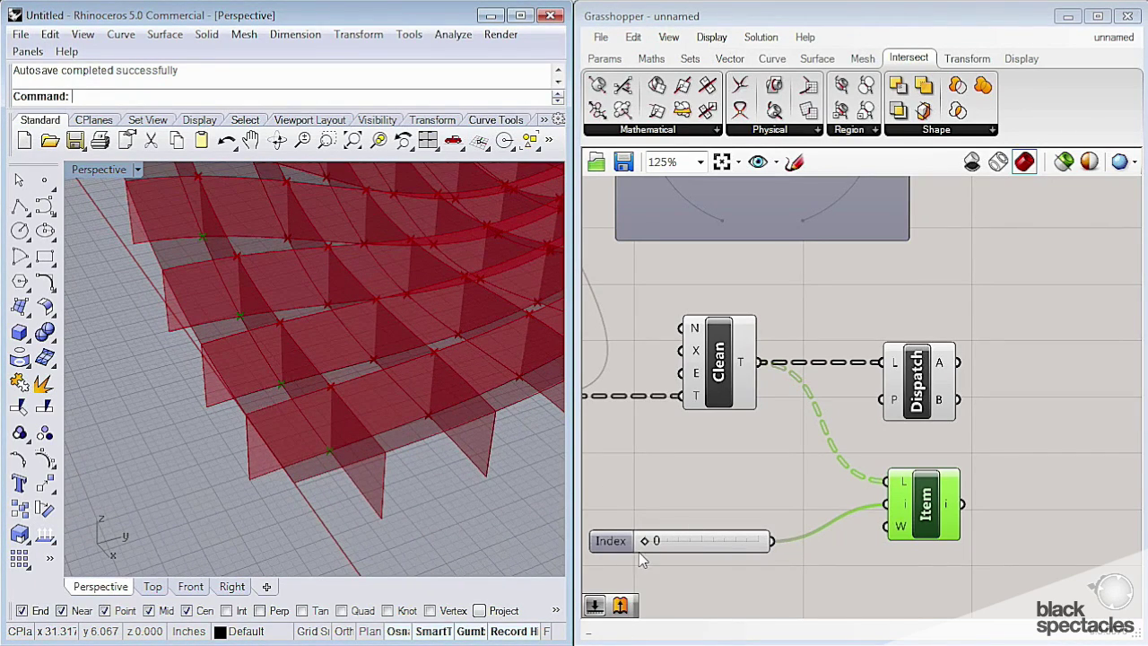
drag(650, 541, 621, 543)
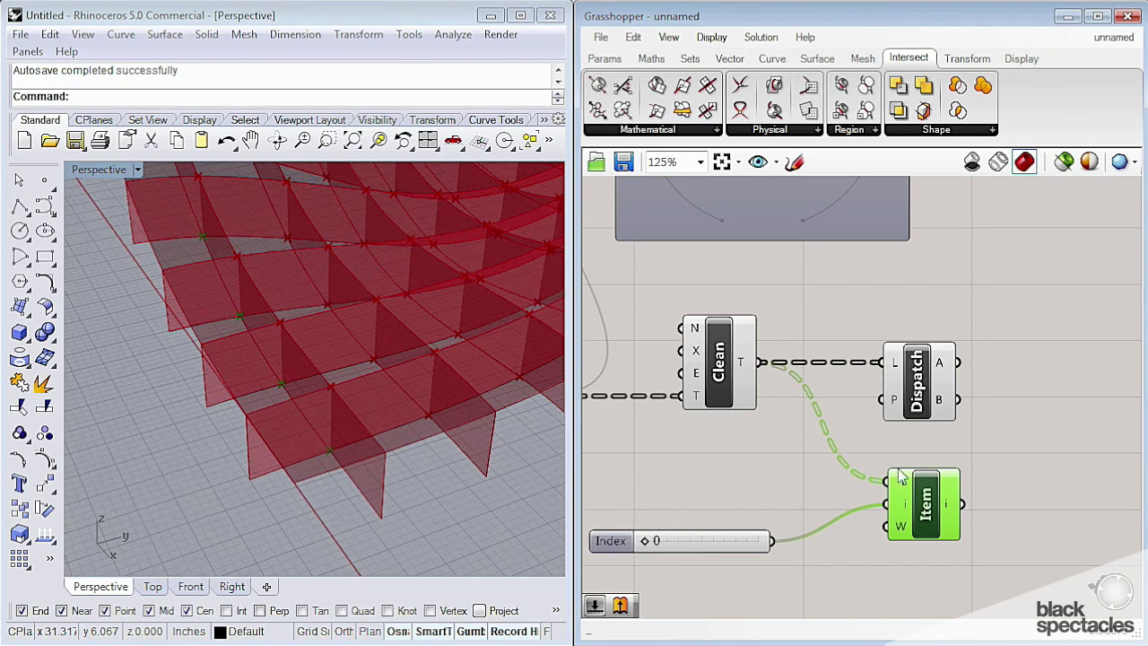
Shift the List Item component and its Index slider together slightly away from Clean Tree
drag(972, 458, 733, 585)
mouse_move(924, 503)
mouse_down()
mouse_move(921, 518)
mouse_move(936, 507)
mouse_up()
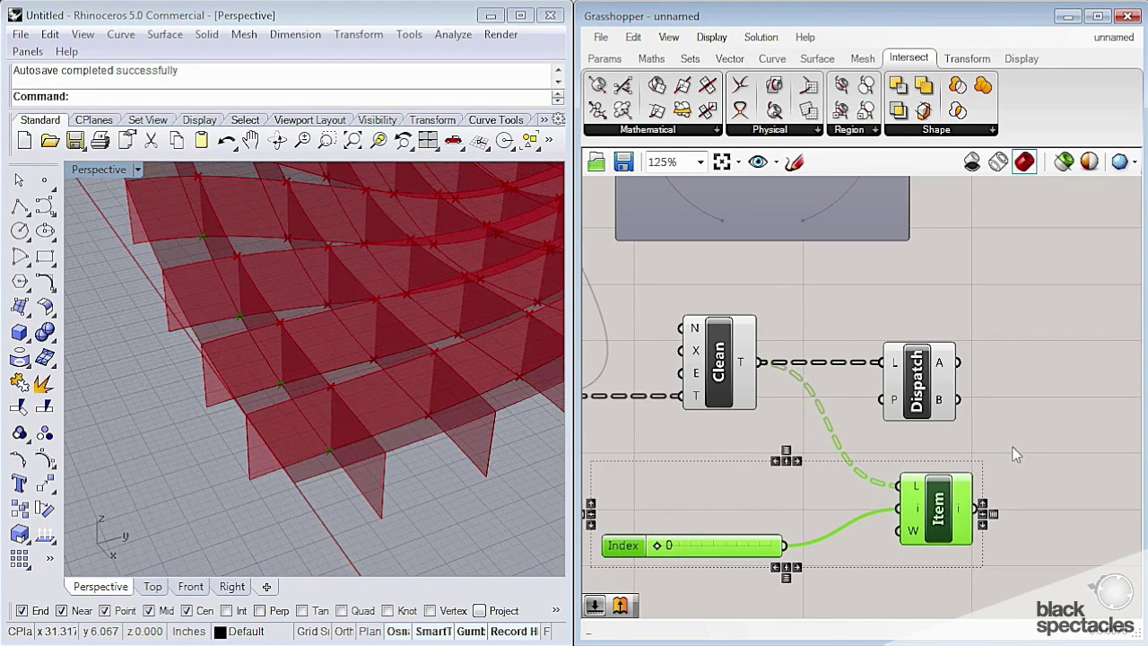
click(1014, 455)
Review the Dispatch component and select List Item together with its Index slider
scroll(916, 401, up, 2)
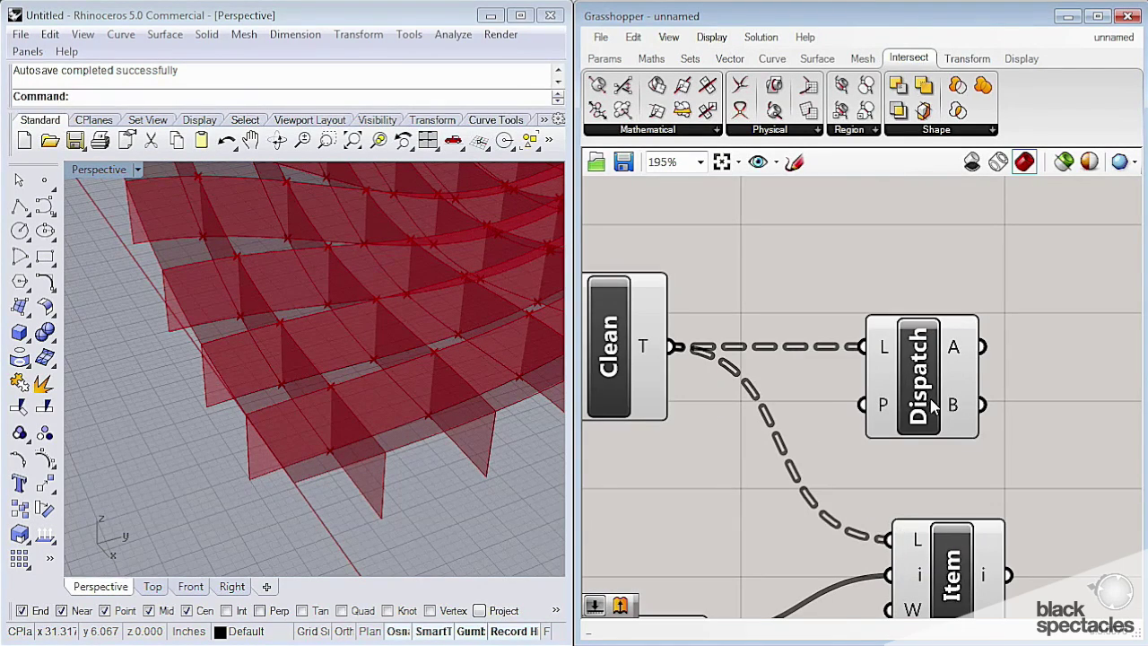
scroll(1002, 479, down, 2)
drag(1052, 442, 737, 586)
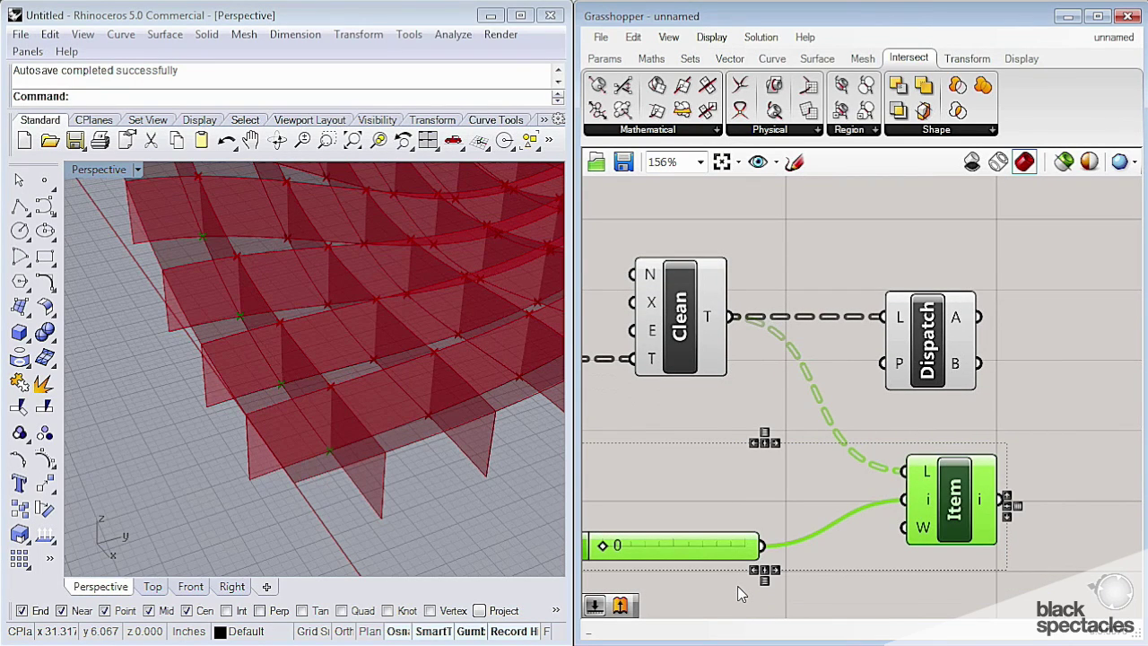